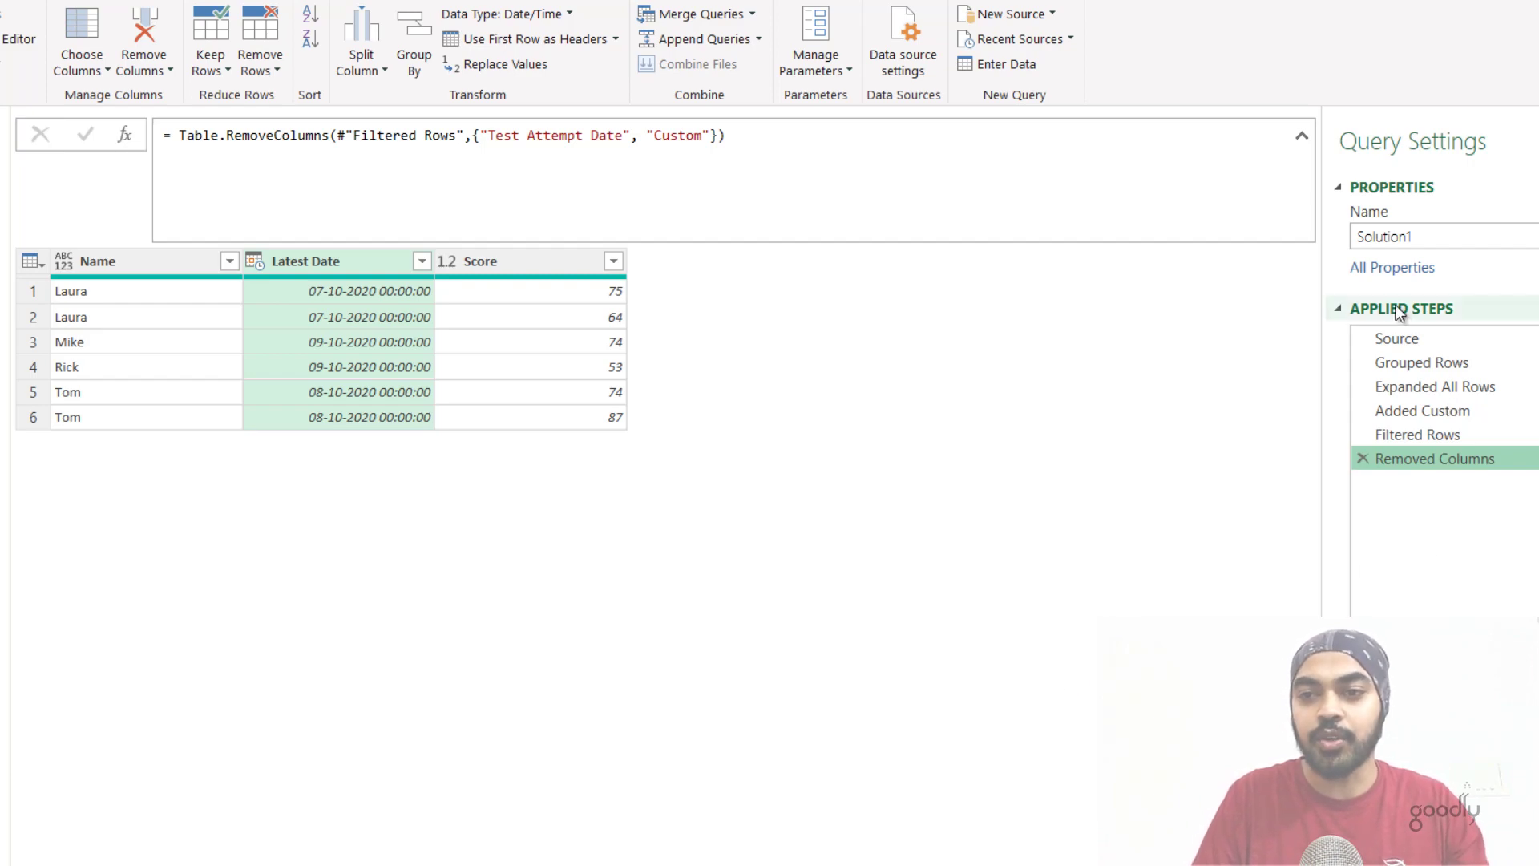
# Step: Review each applied step of the Solution1 query from Source to Removed Columns, including the first row's nested table in Grouped Rows
pyautogui.click(1392, 338)
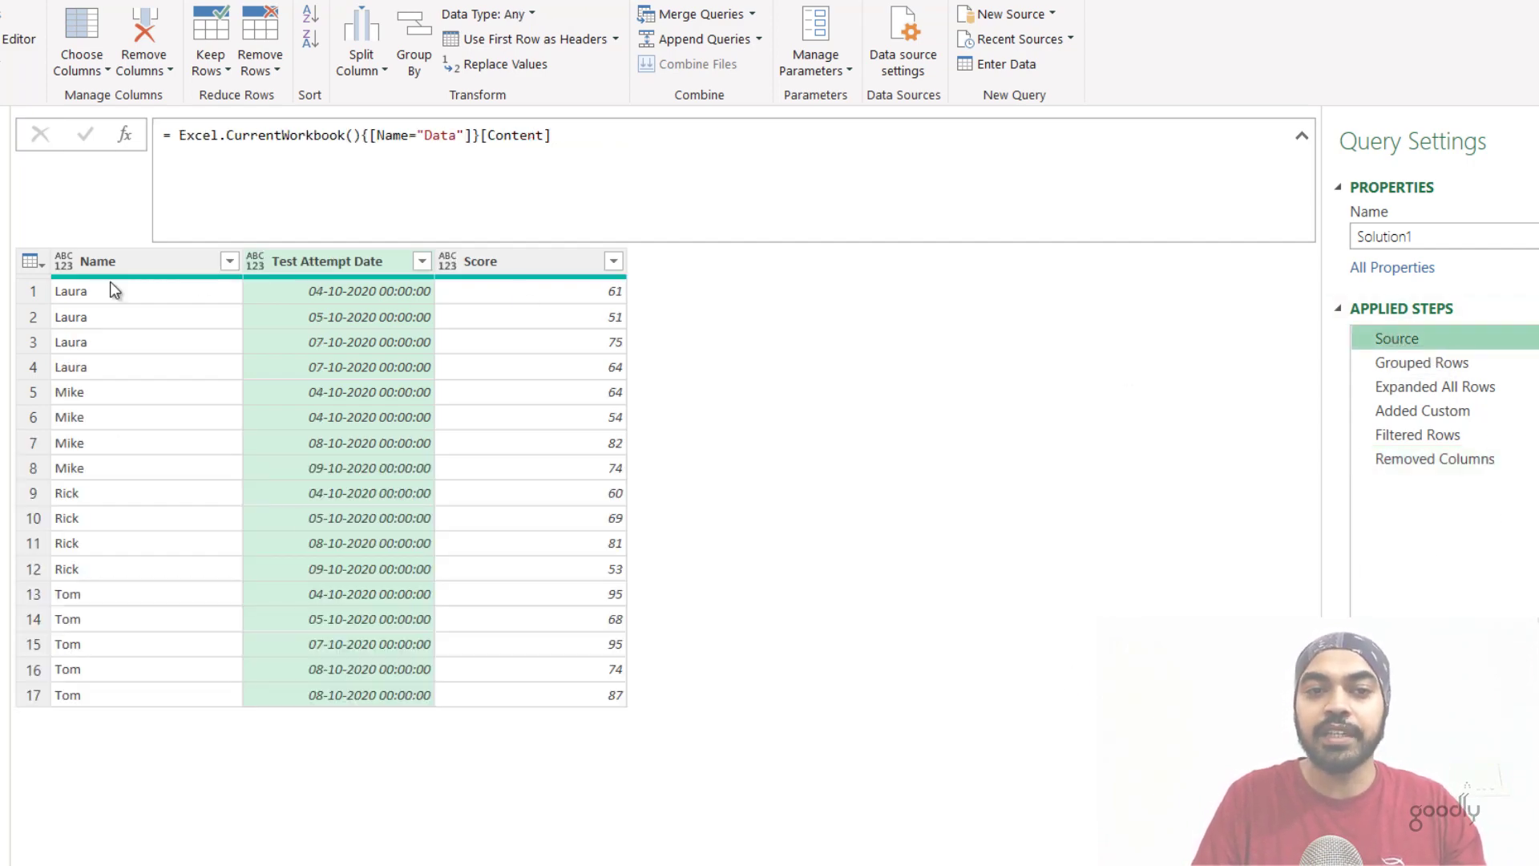
pyautogui.click(1429, 365)
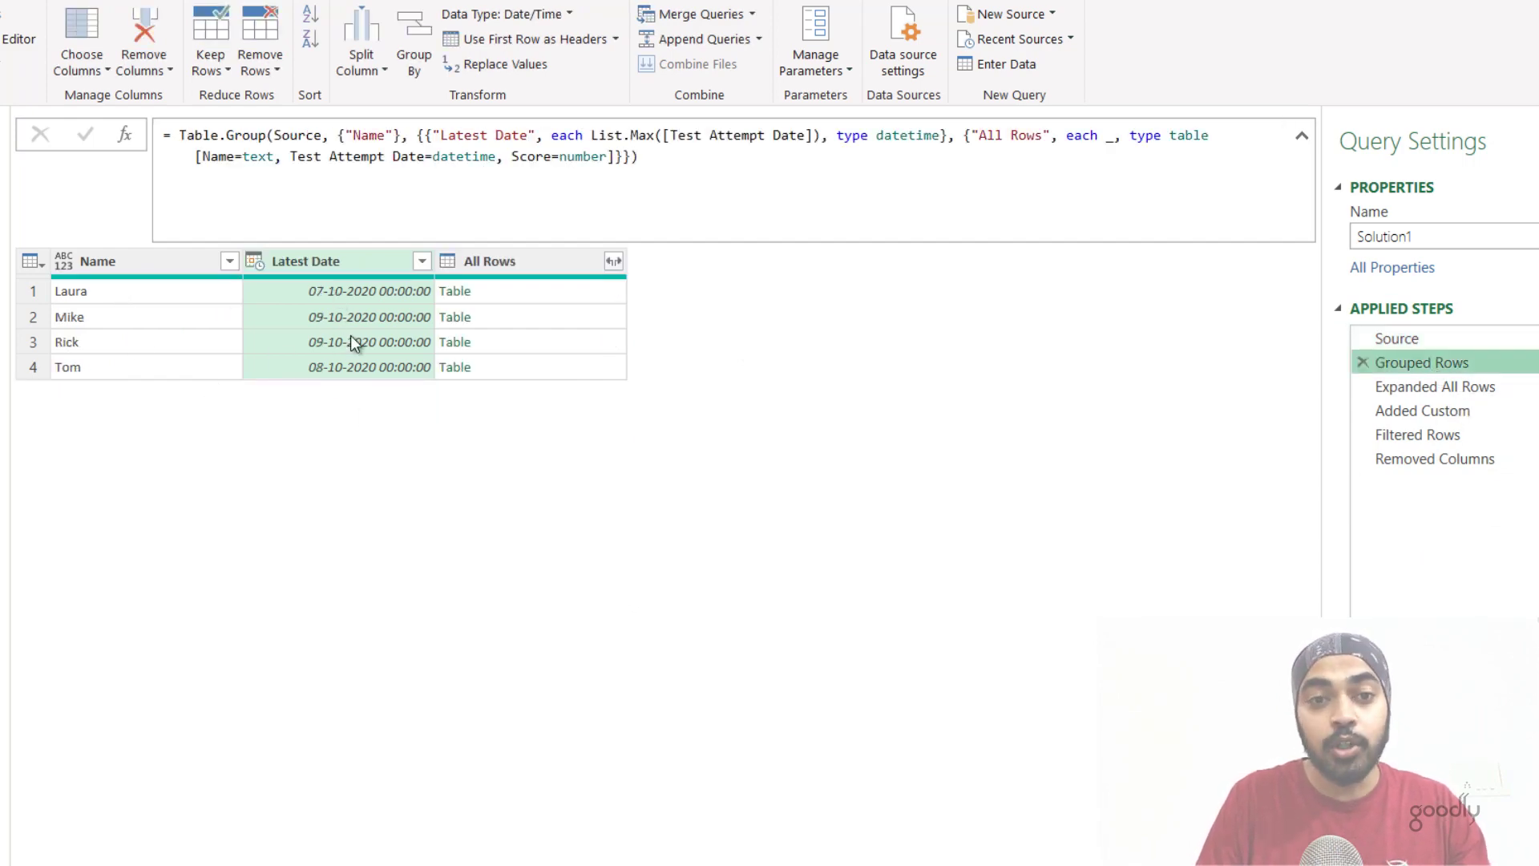
pyautogui.click(507, 293)
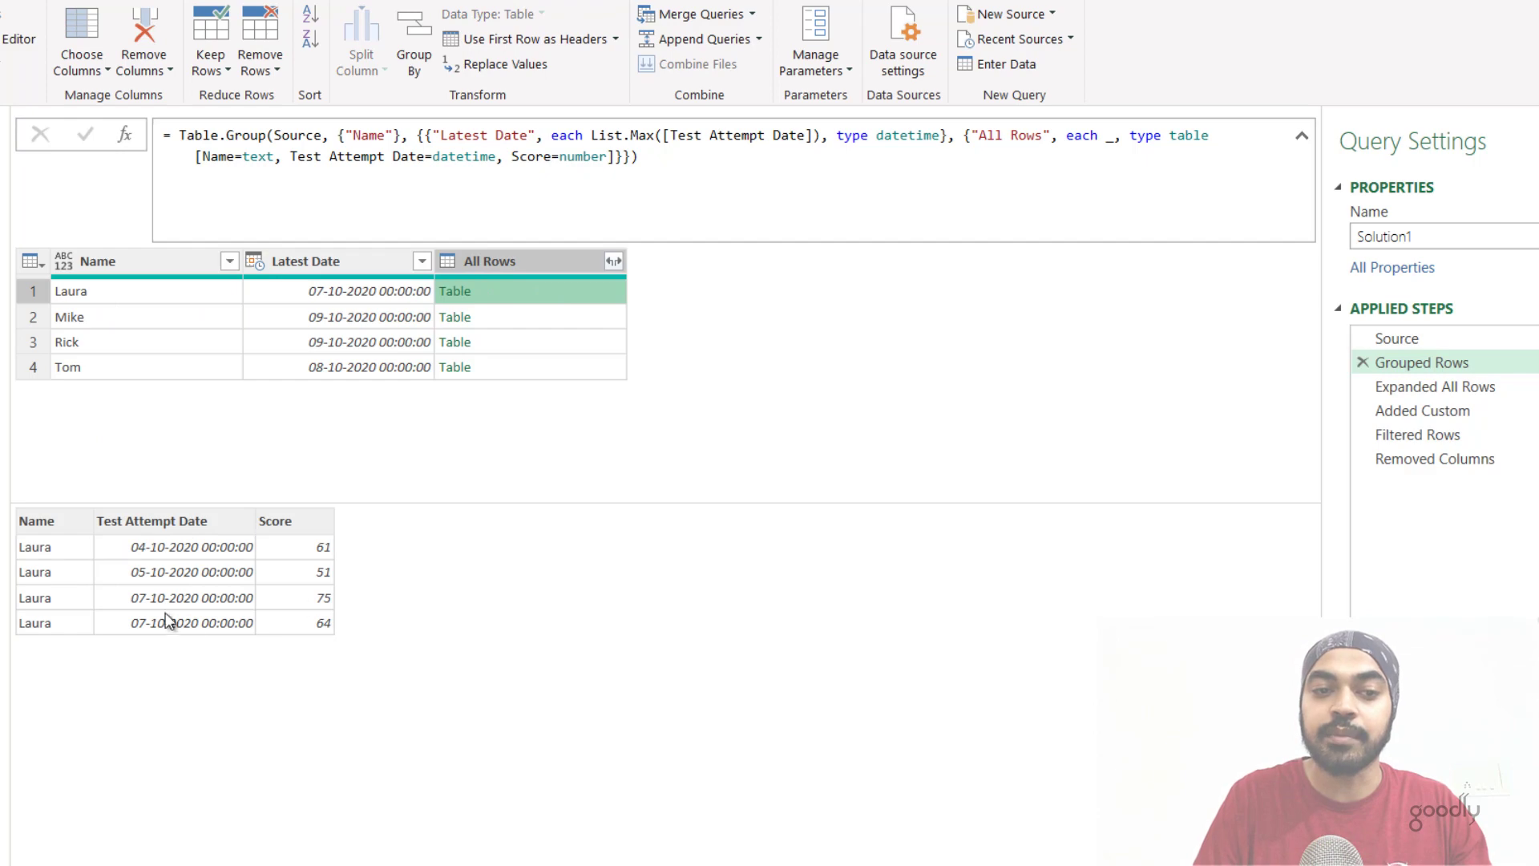
pyautogui.click(1417, 388)
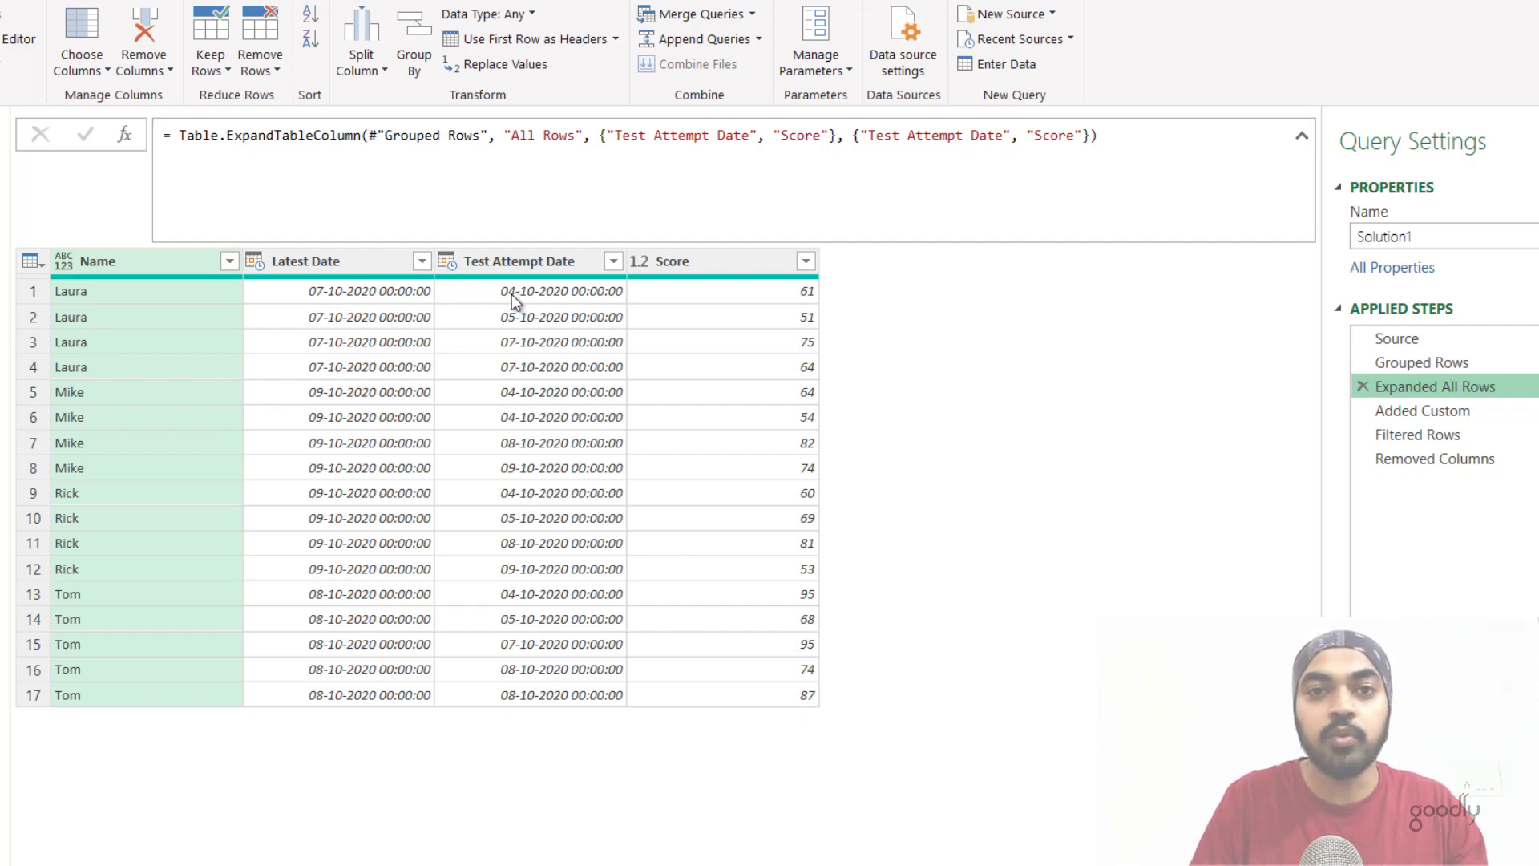
pyautogui.click(1442, 409)
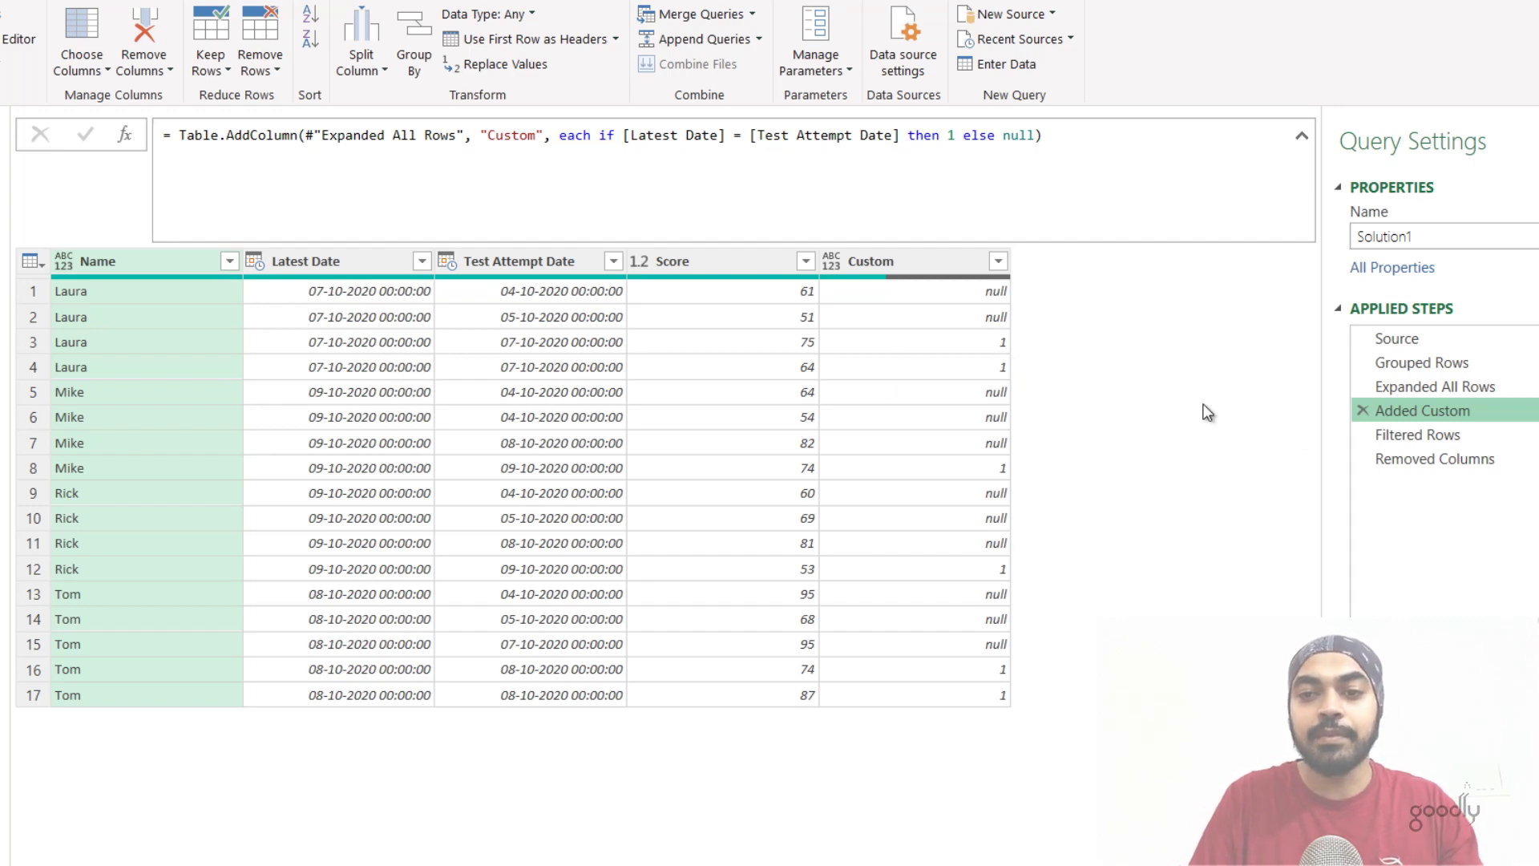
pyautogui.click(1421, 436)
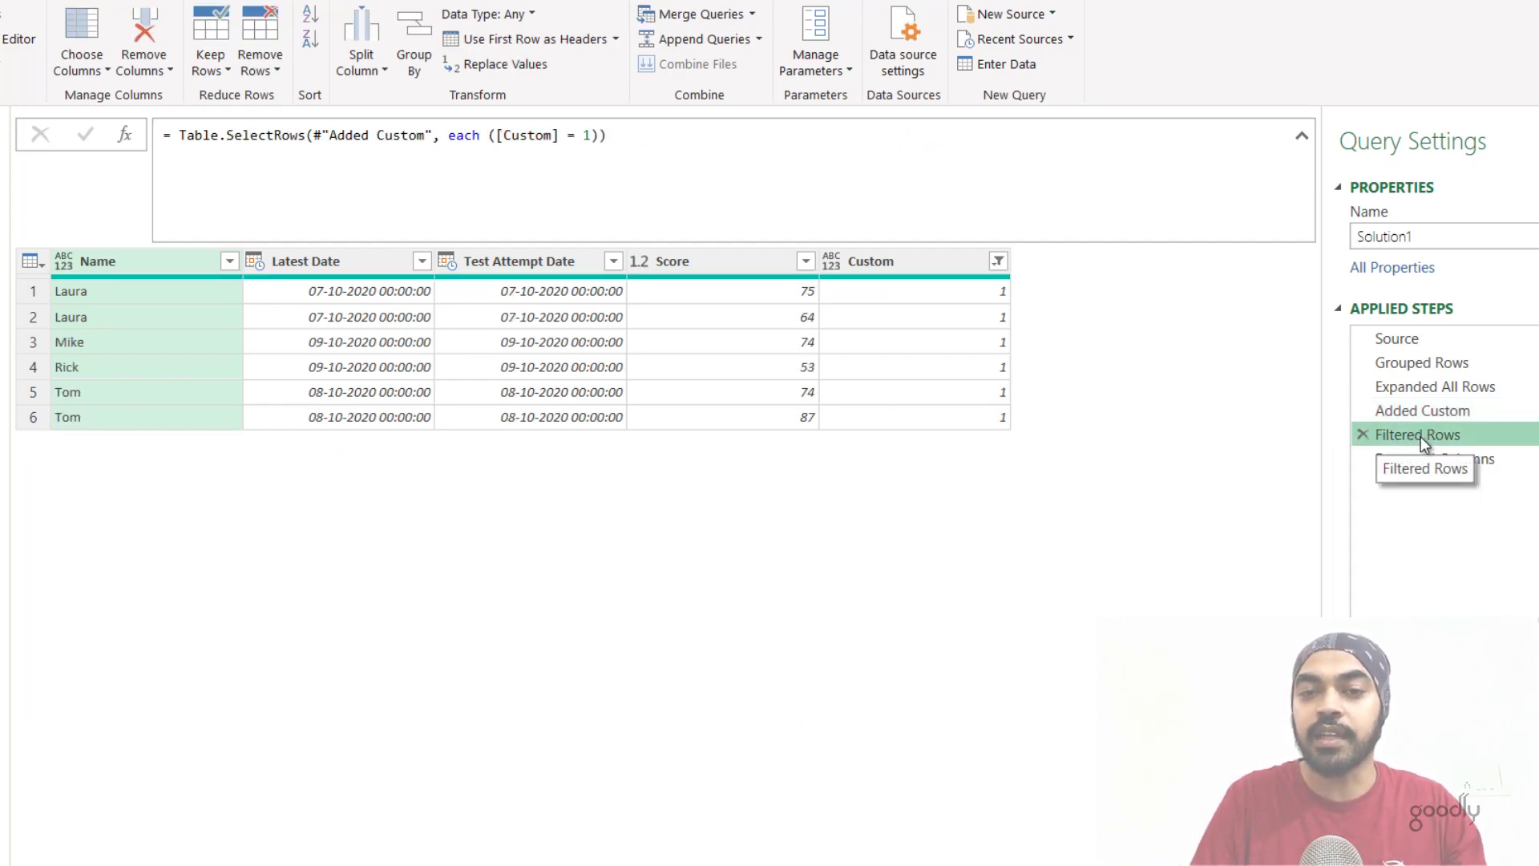
pyautogui.click(1421, 456)
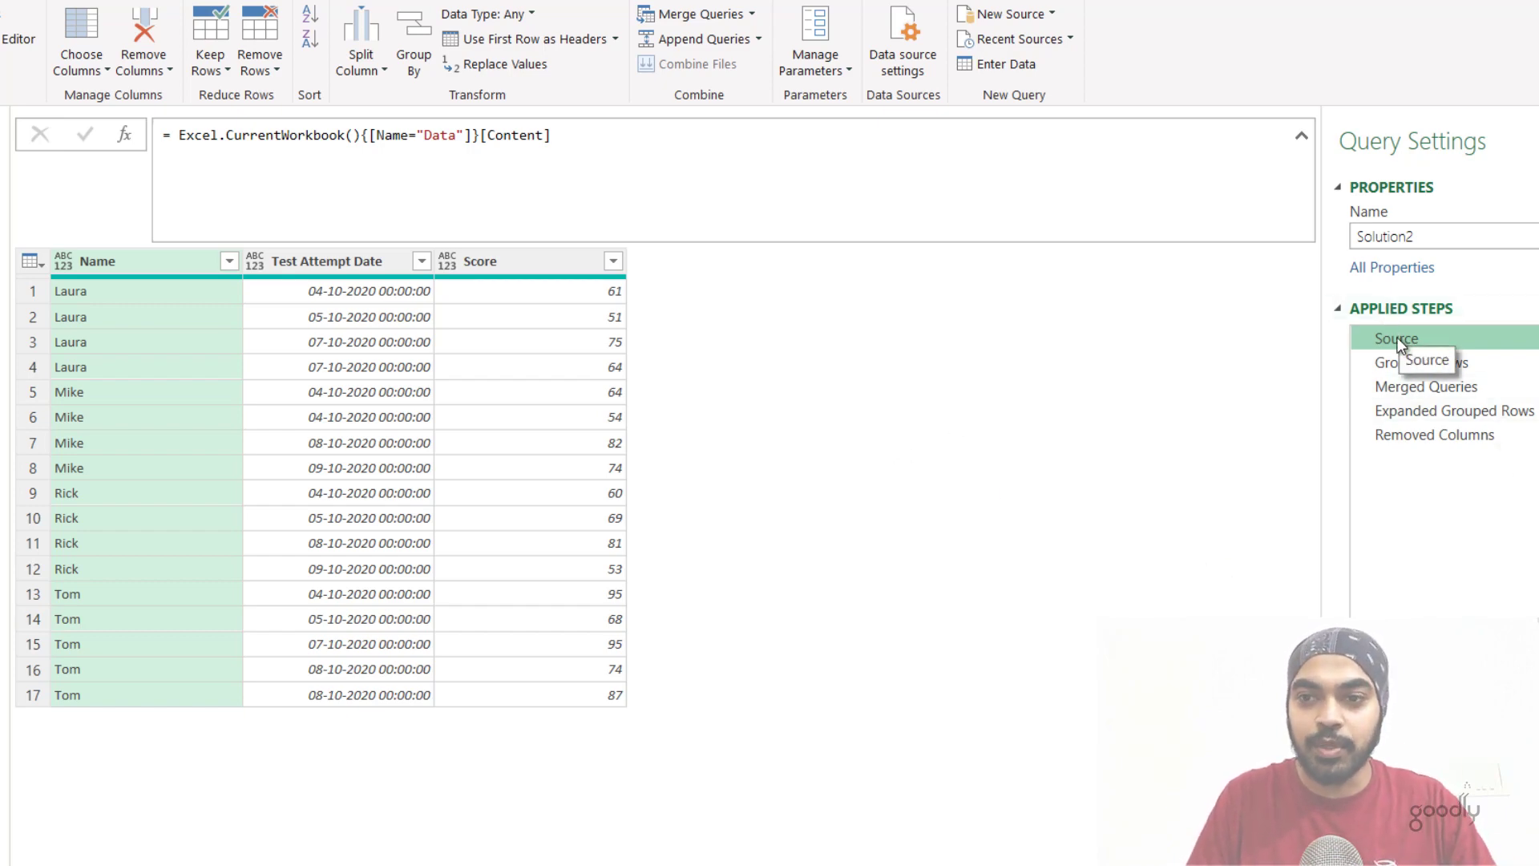
# Step: Review the Solution2 query's applied steps through Removed Columns, previewing the nested tables in the grouped and merged results
pyautogui.click(1401, 359)
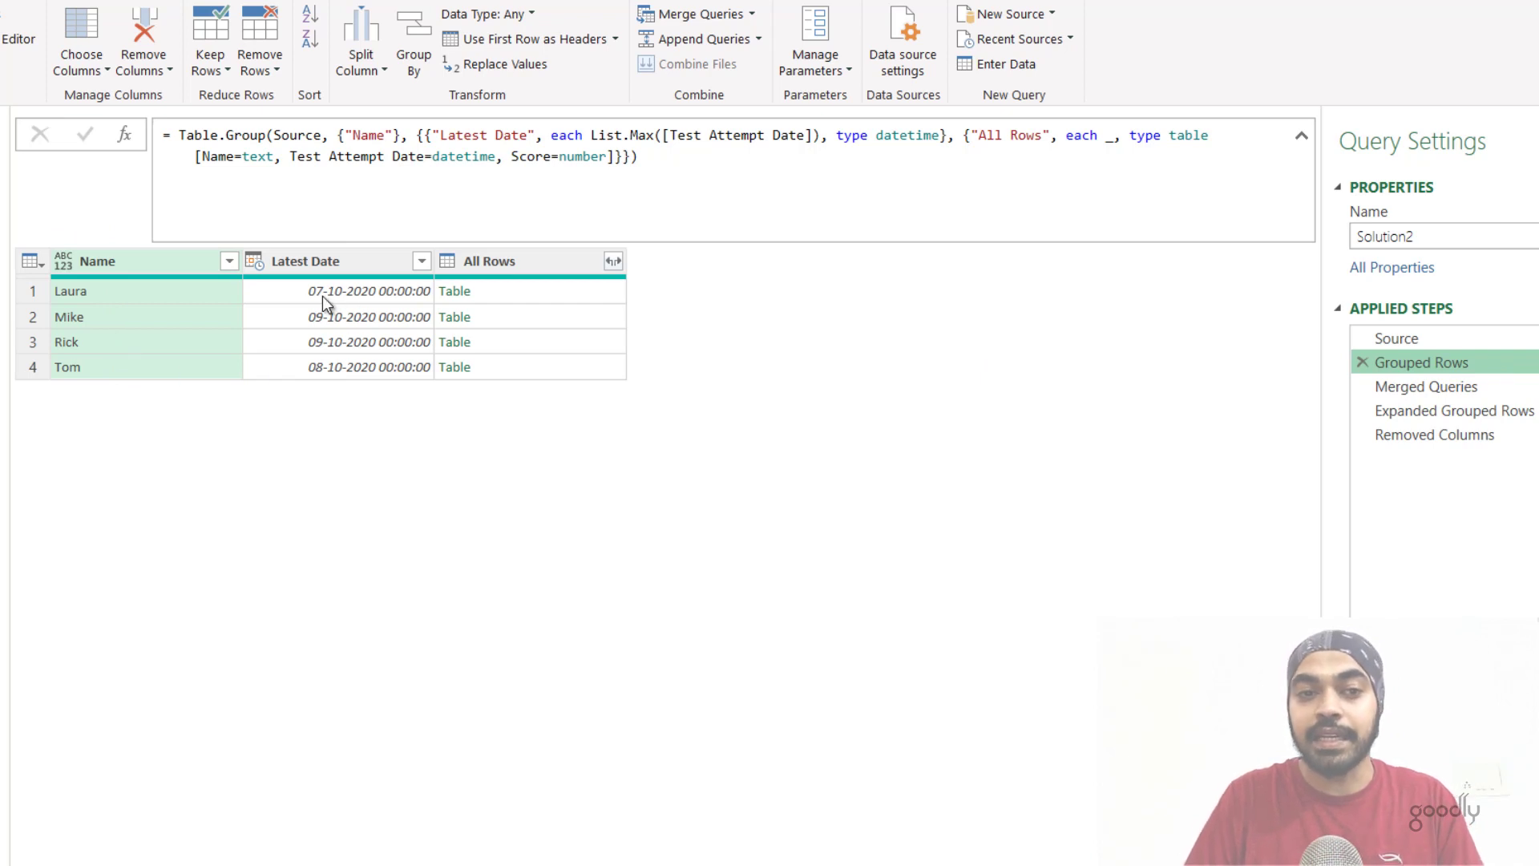
pyautogui.click(524, 293)
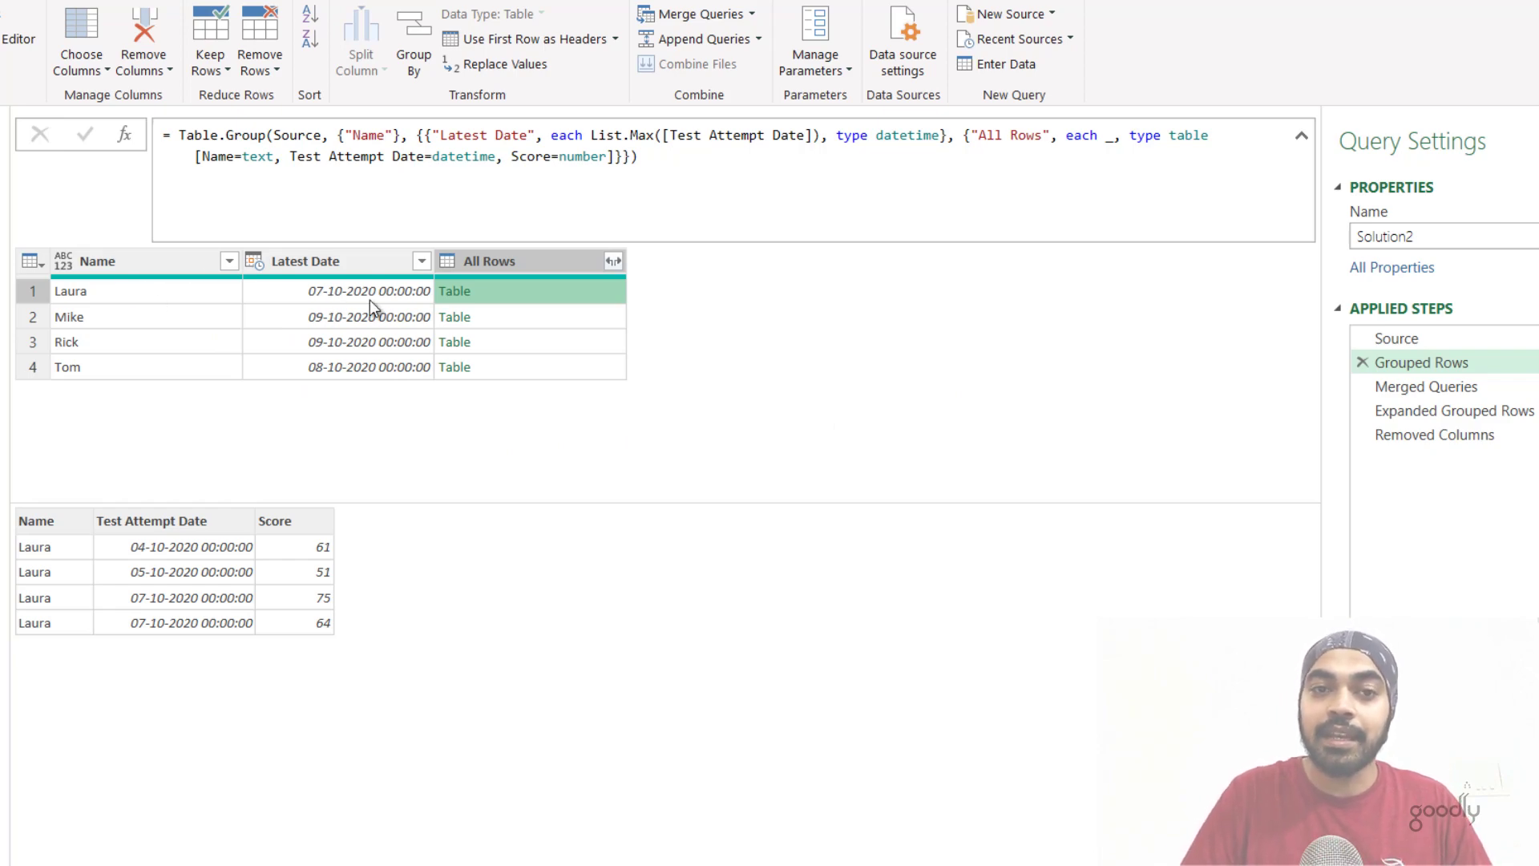
pyautogui.click(1404, 340)
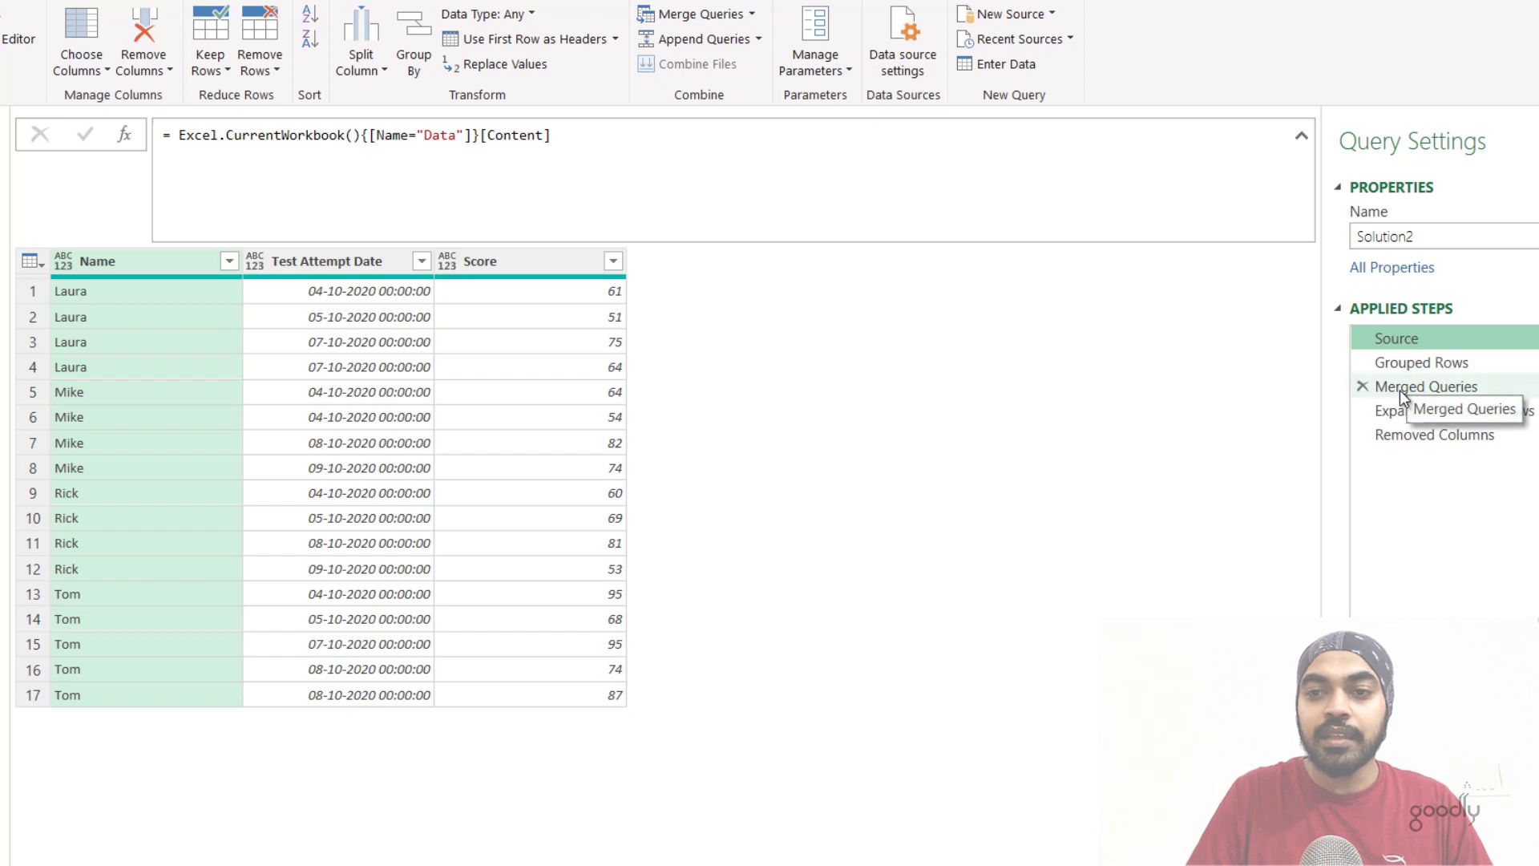
pyautogui.click(1411, 390)
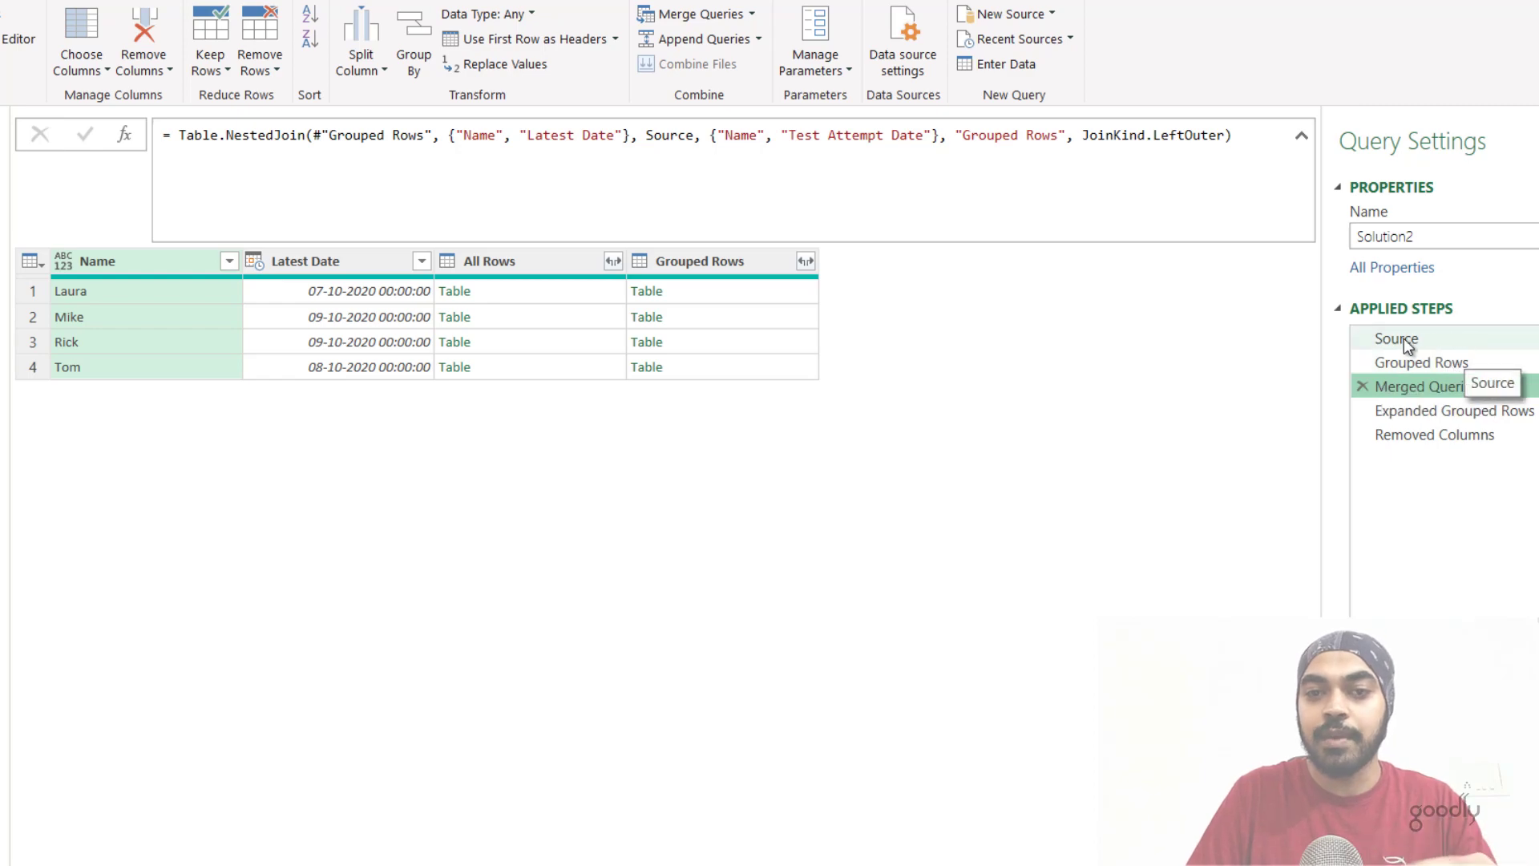
pyautogui.click(704, 295)
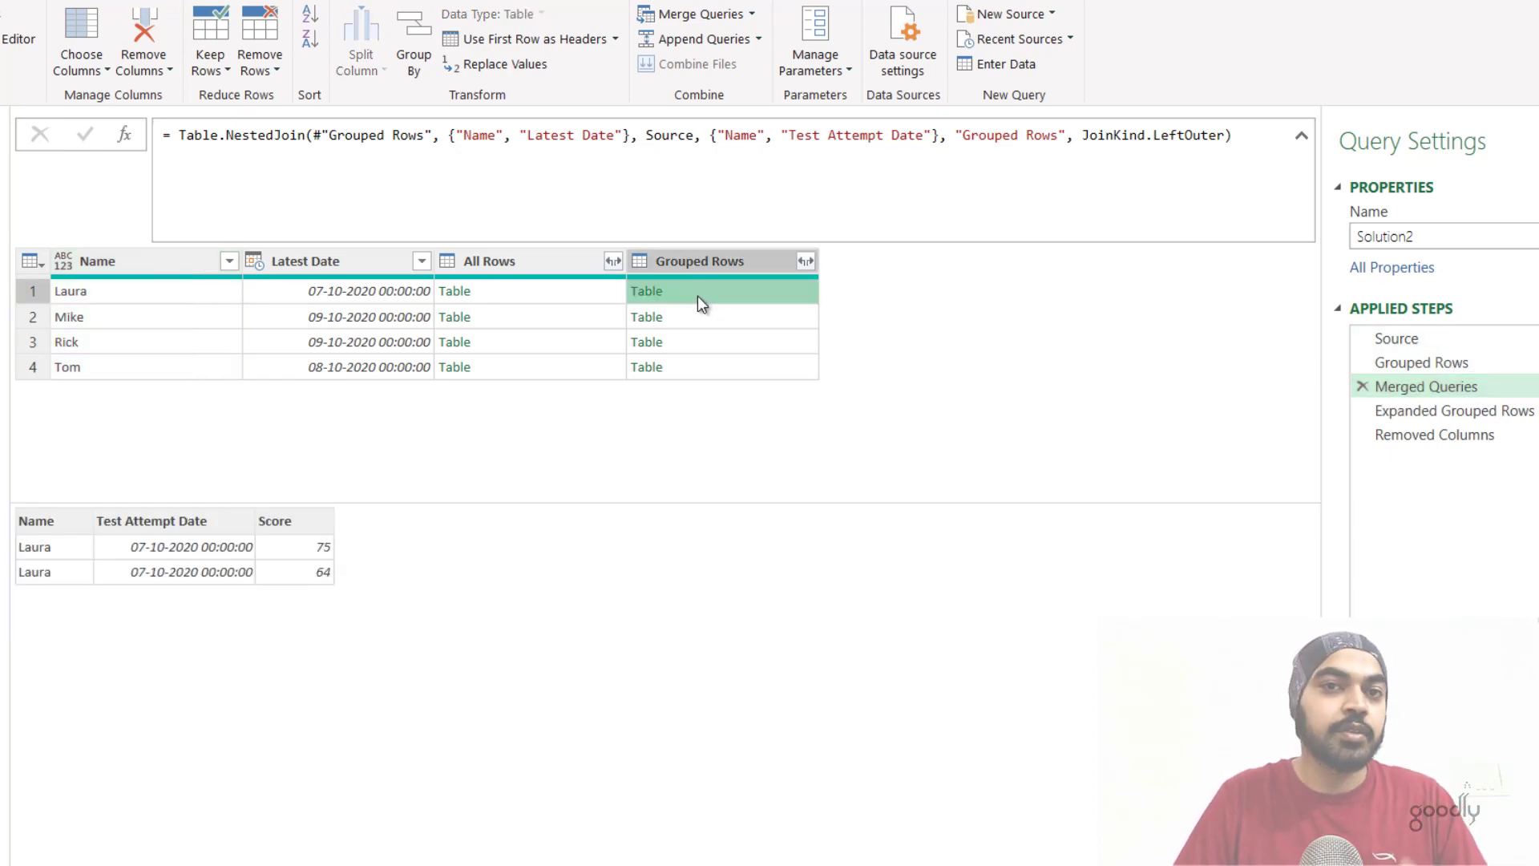
pyautogui.click(702, 368)
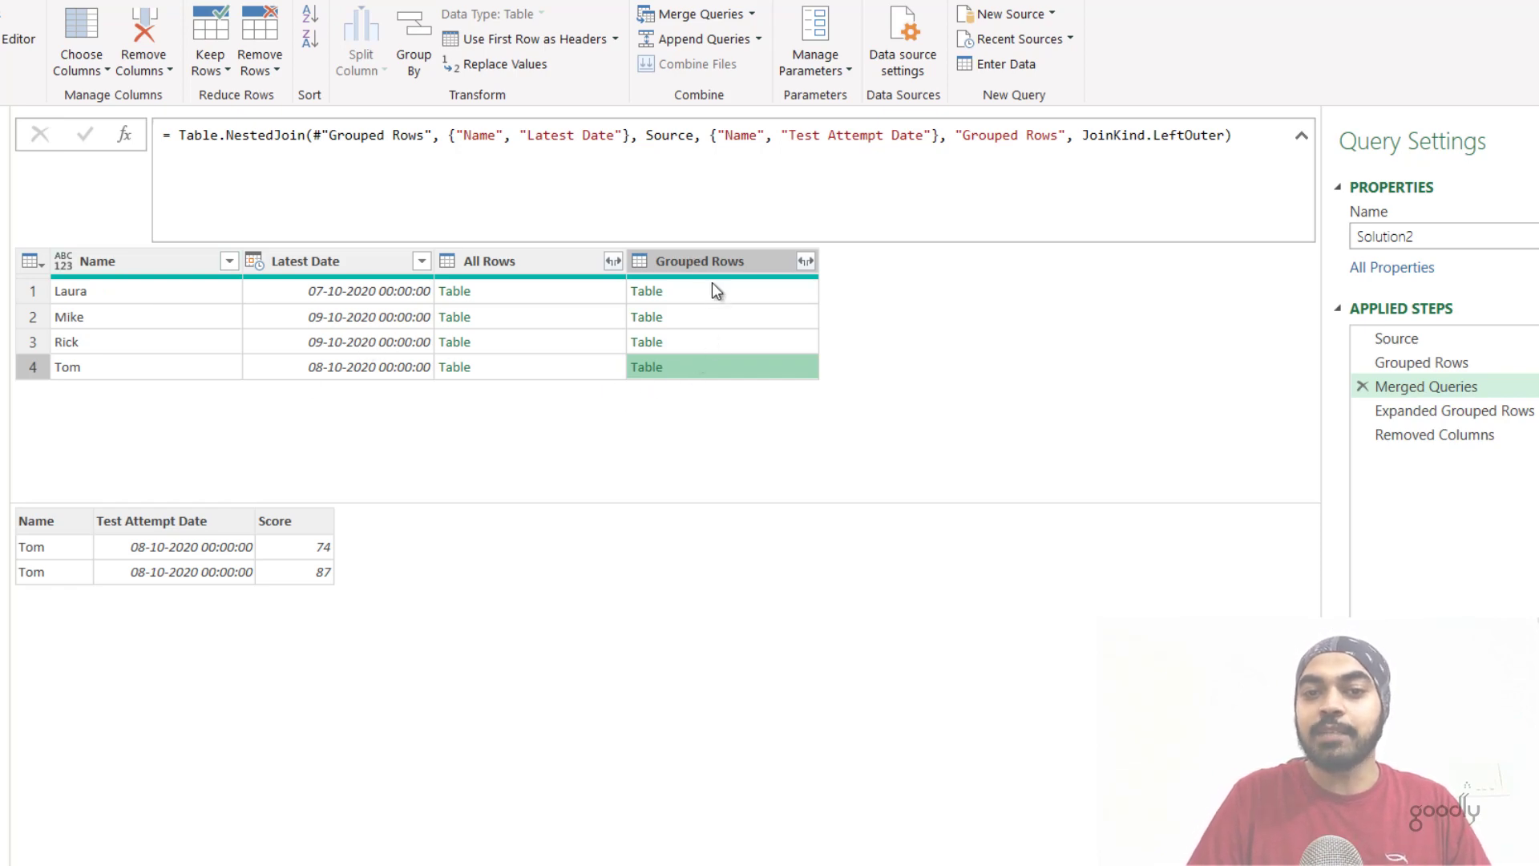
pyautogui.click(1411, 412)
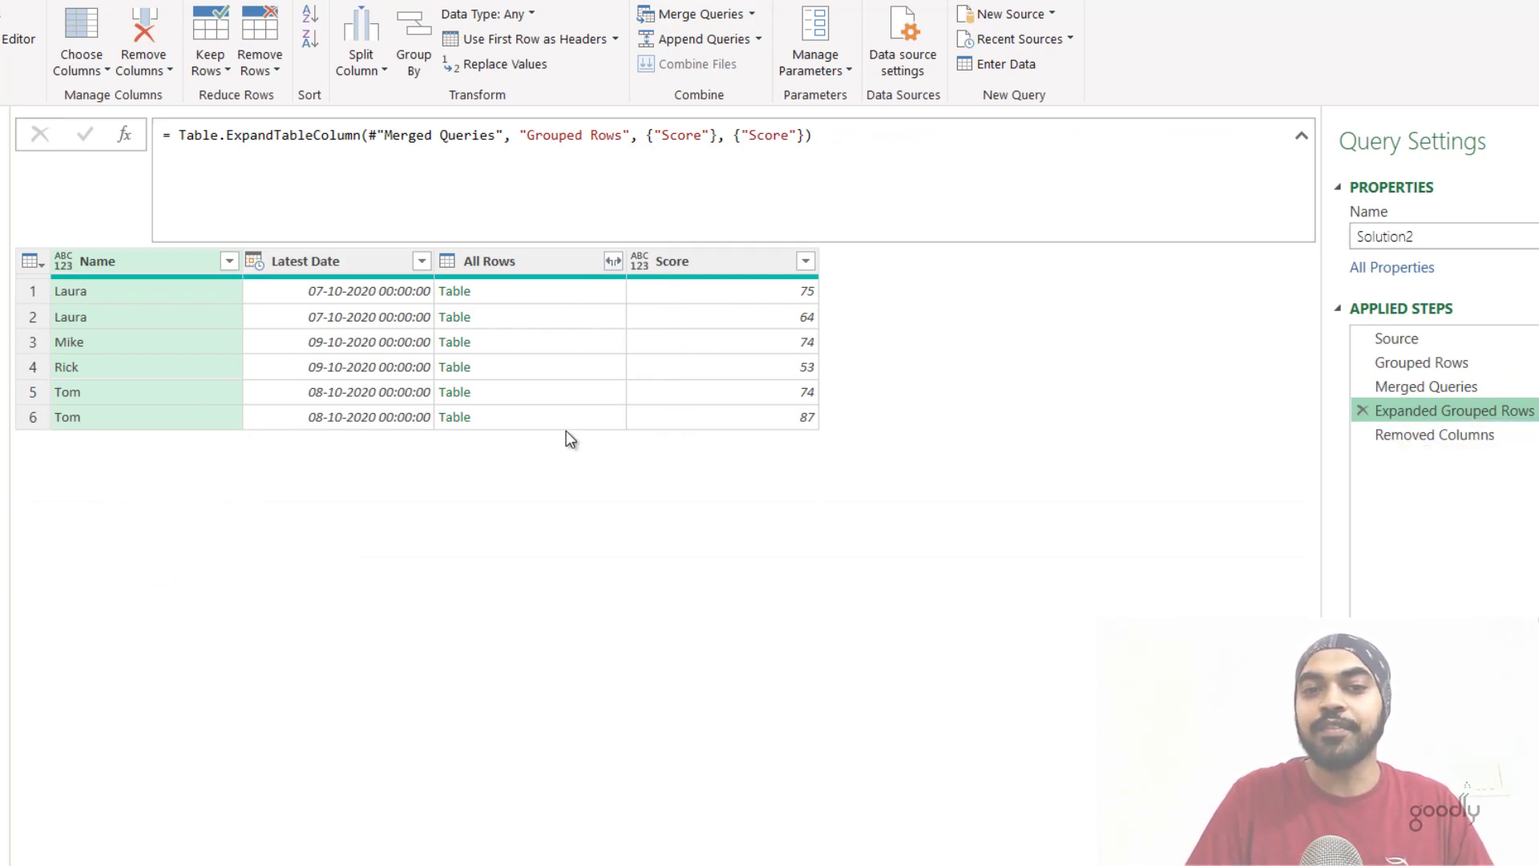
pyautogui.click(1472, 446)
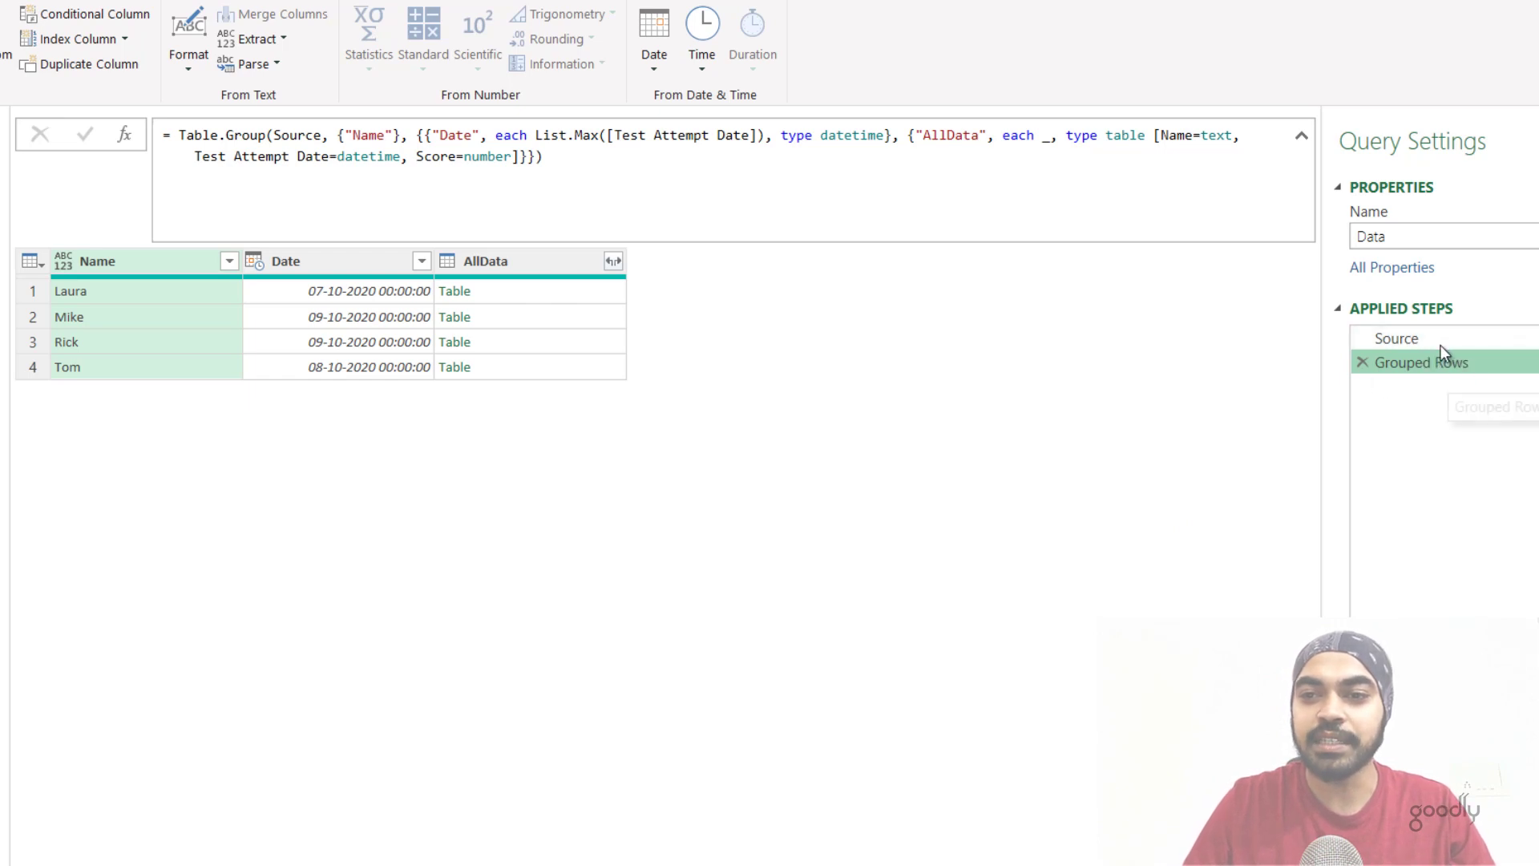
# Step: Compare the Source and Grouped Rows steps of the Data query and preview the first row's nested AllData table
pyautogui.click(1395, 338)
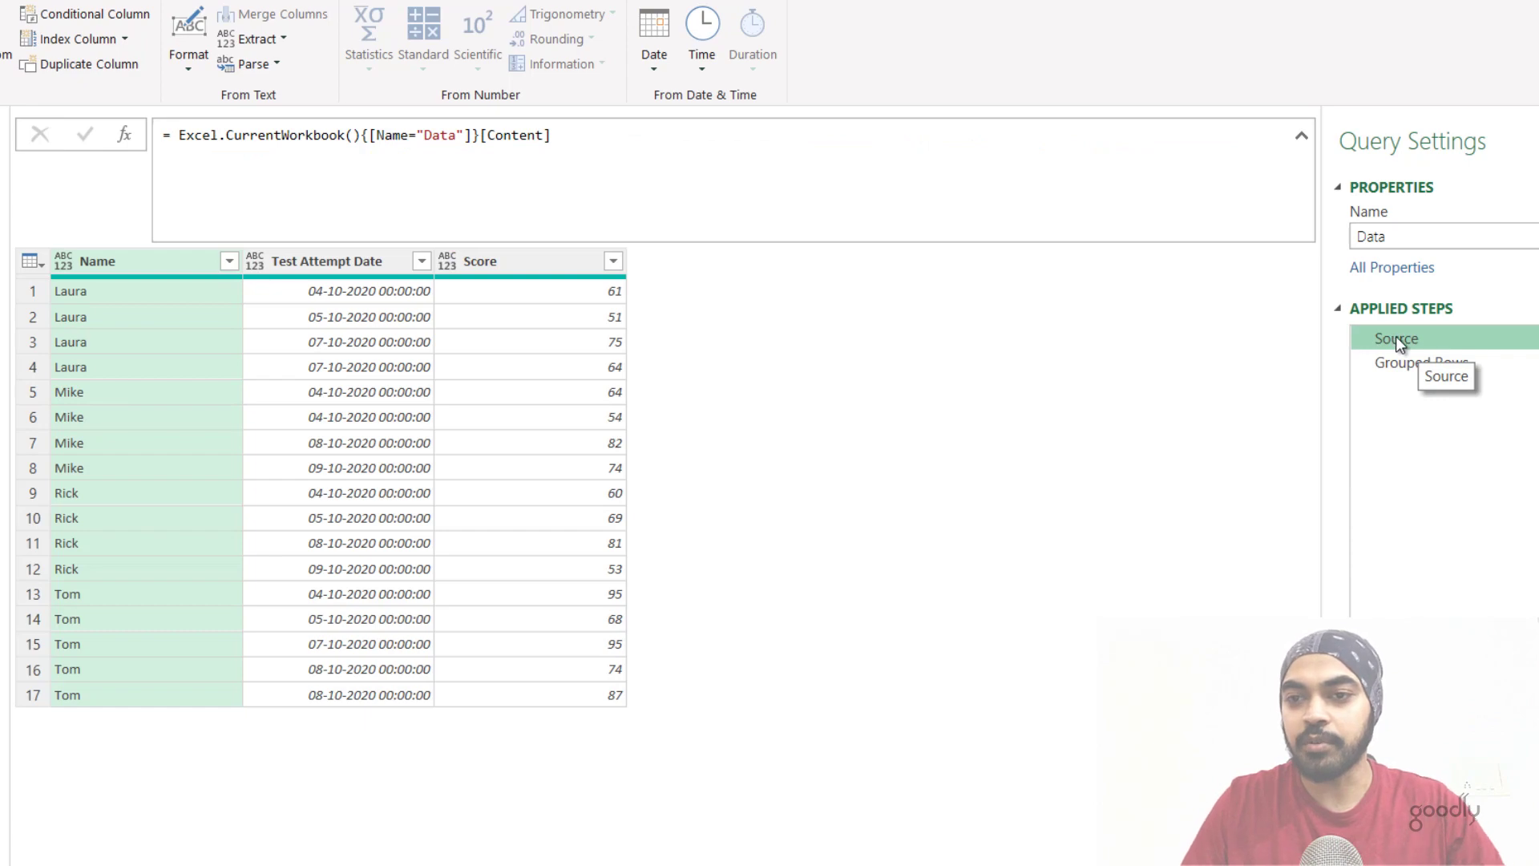
pyautogui.click(1403, 366)
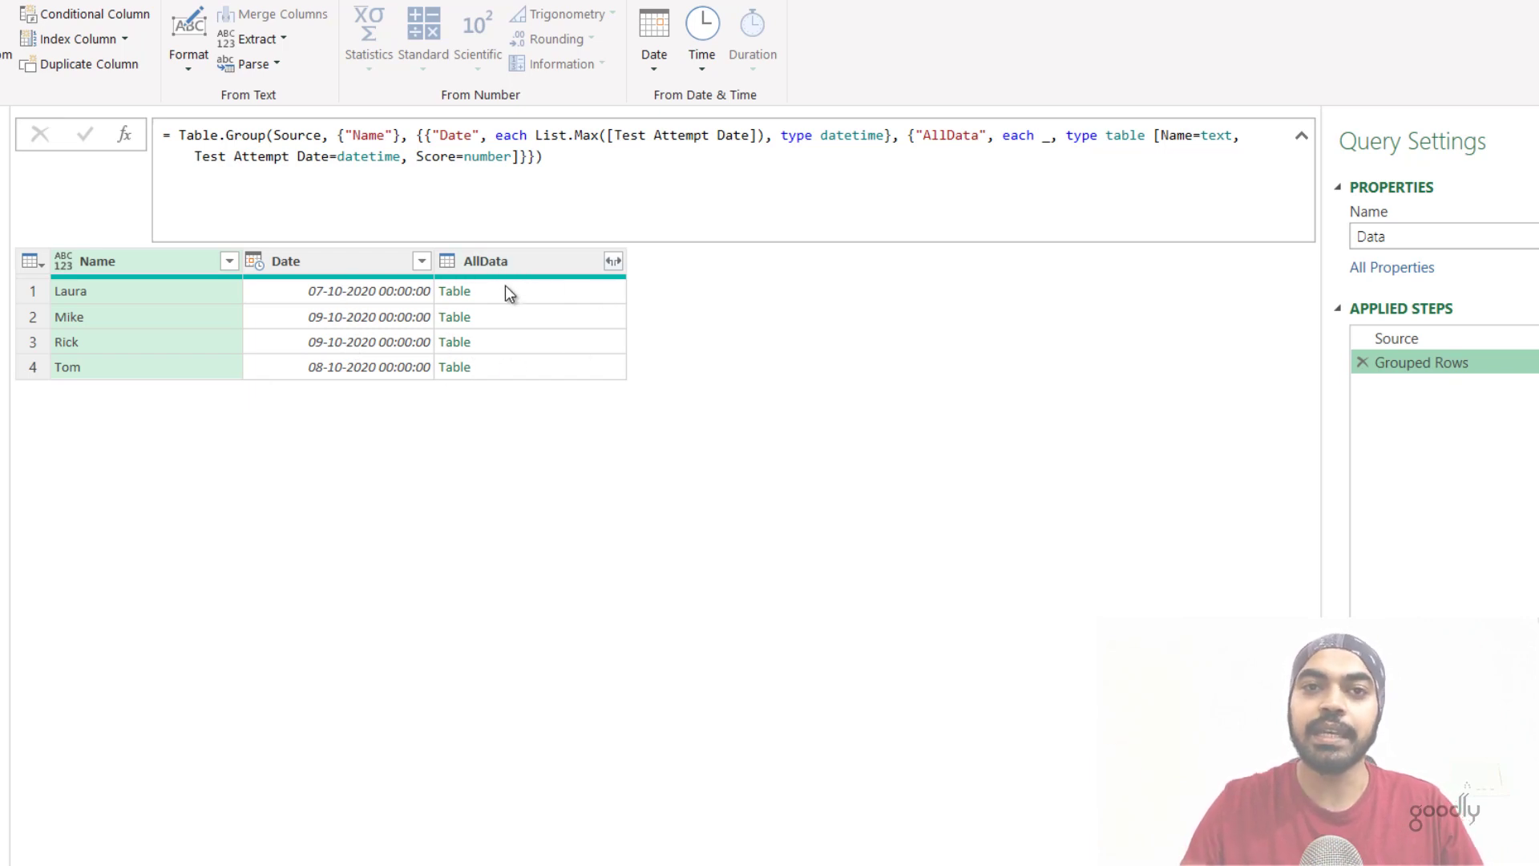
pyautogui.click(505, 291)
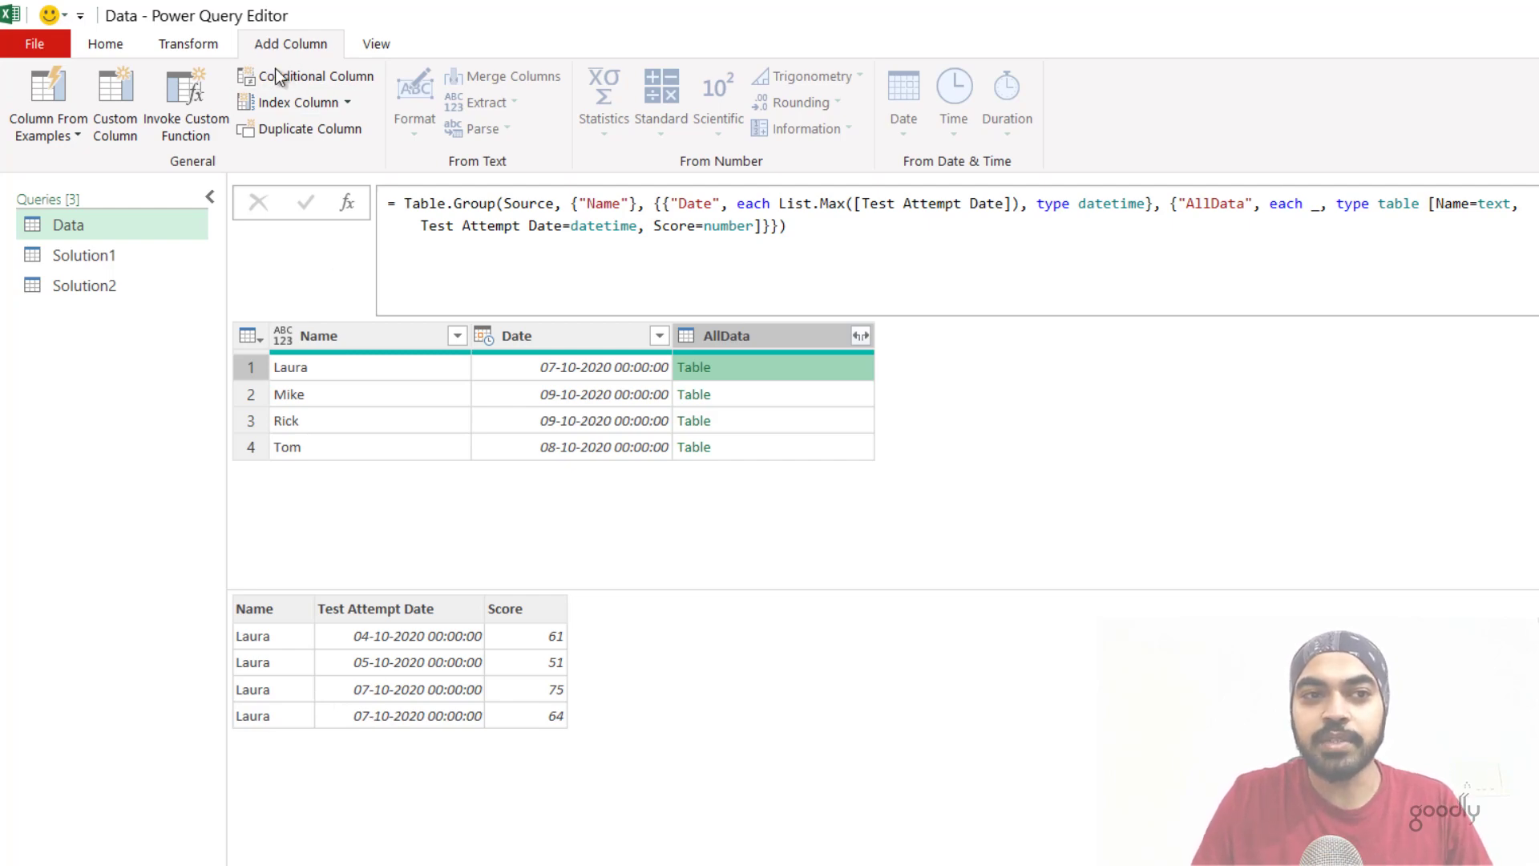
# Step: Start a custom column on the grouped Data query with a formula opening with Table.SelectRows(
pyautogui.click(118, 107)
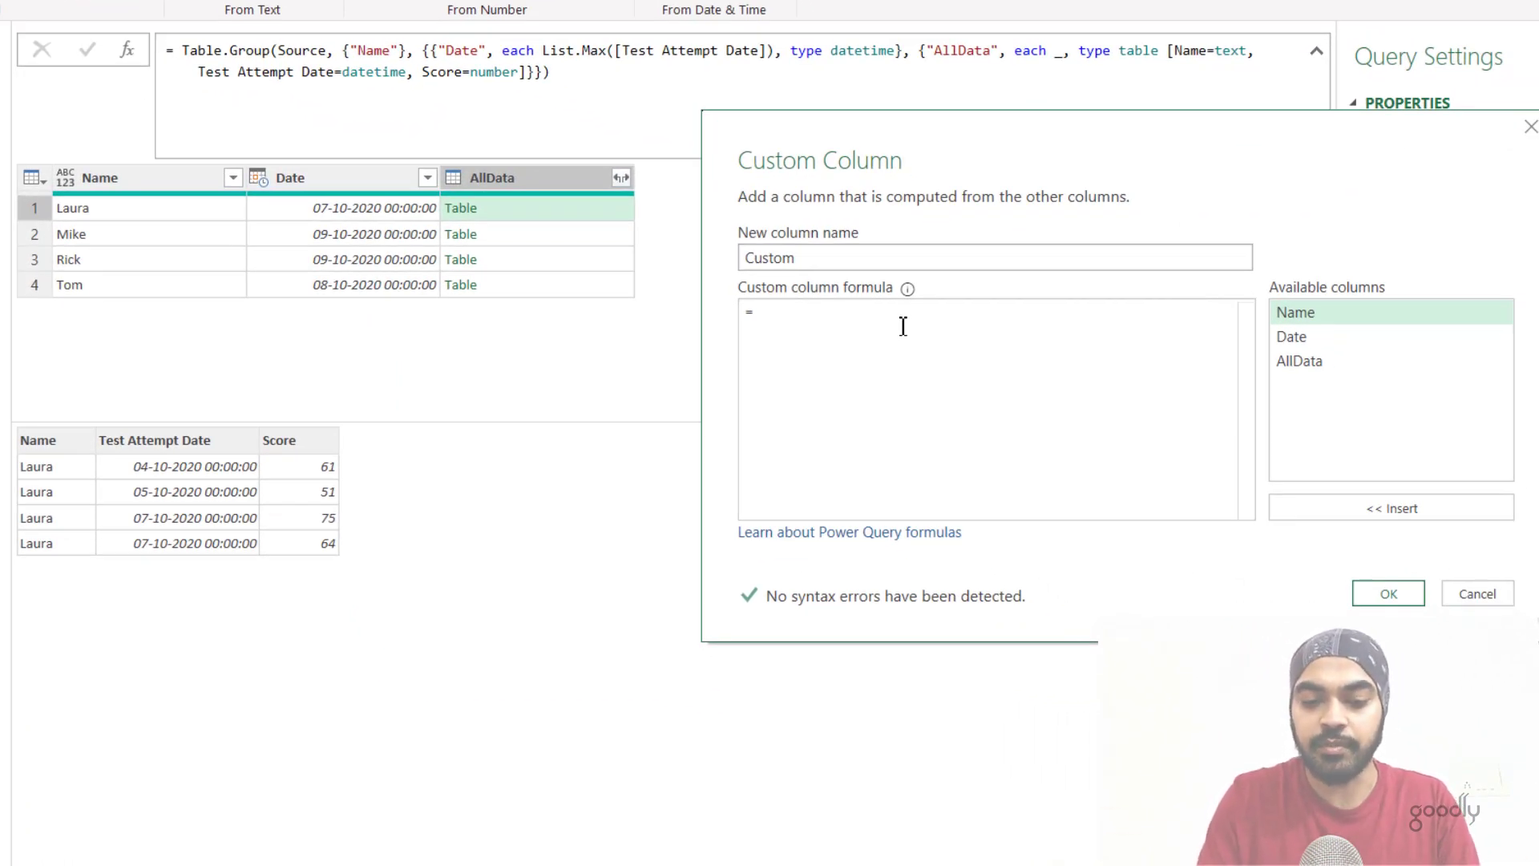
pyautogui.write('Table.Sele')
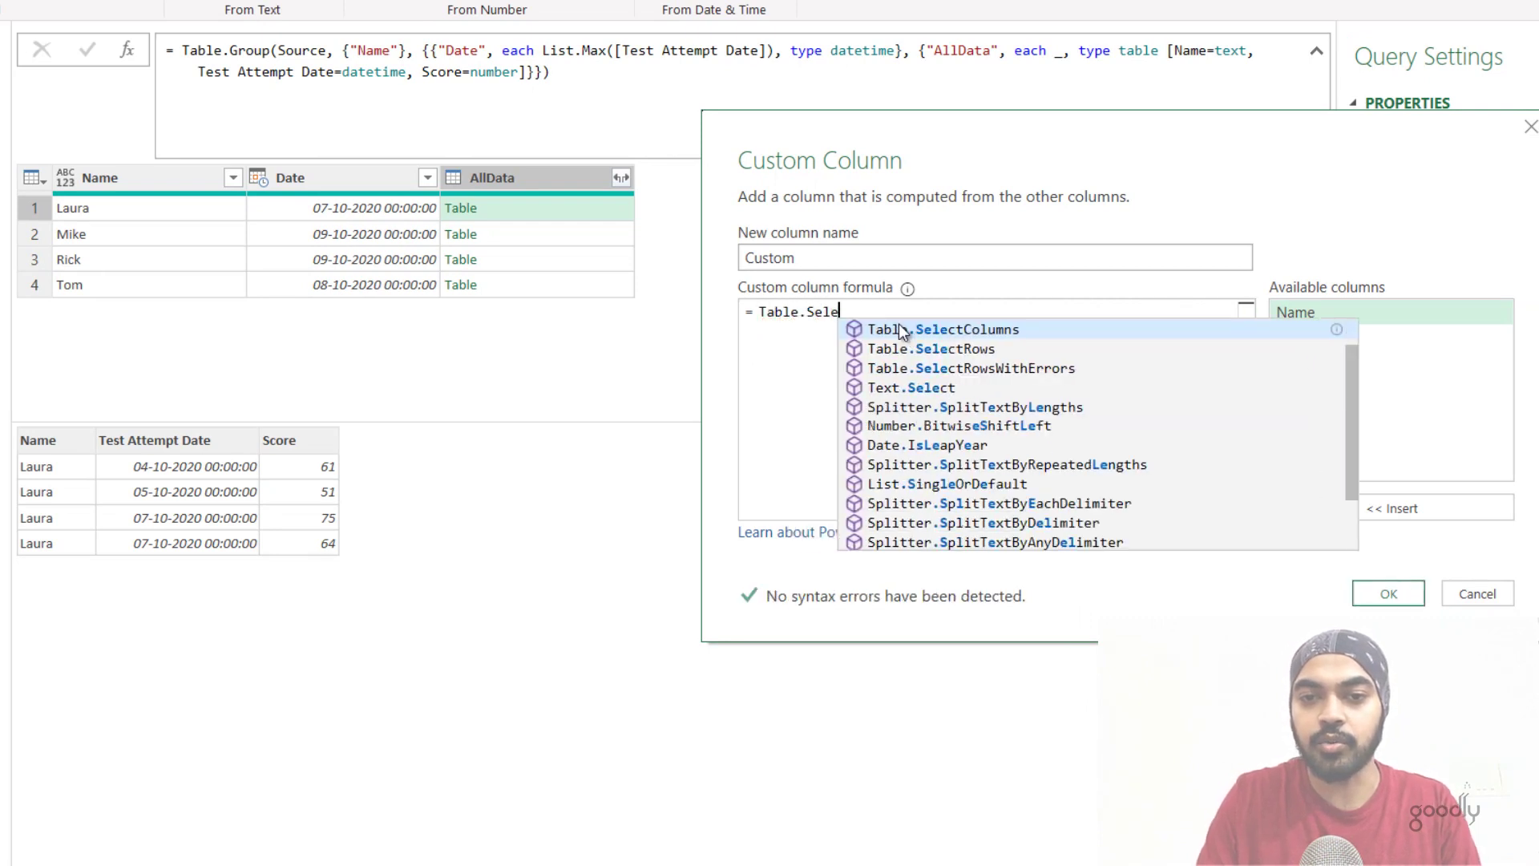
pyautogui.click(906, 350)
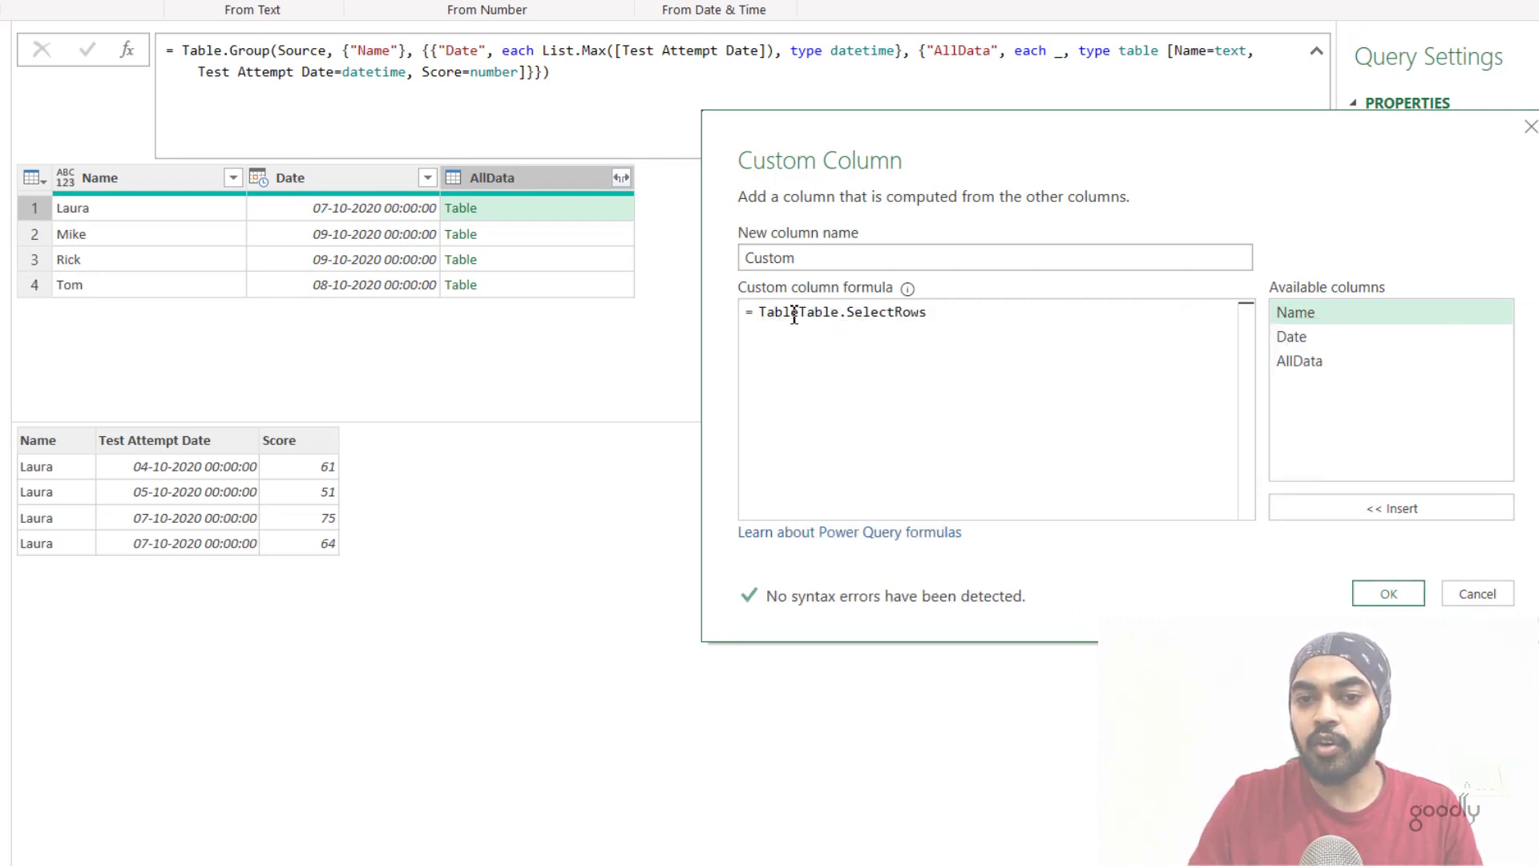
pyautogui.press('Home')
pyautogui.hotkey('shift', 'Right')
pyautogui.hotkey('shift', 'Right')
pyautogui.hotkey('shift', 'Right')
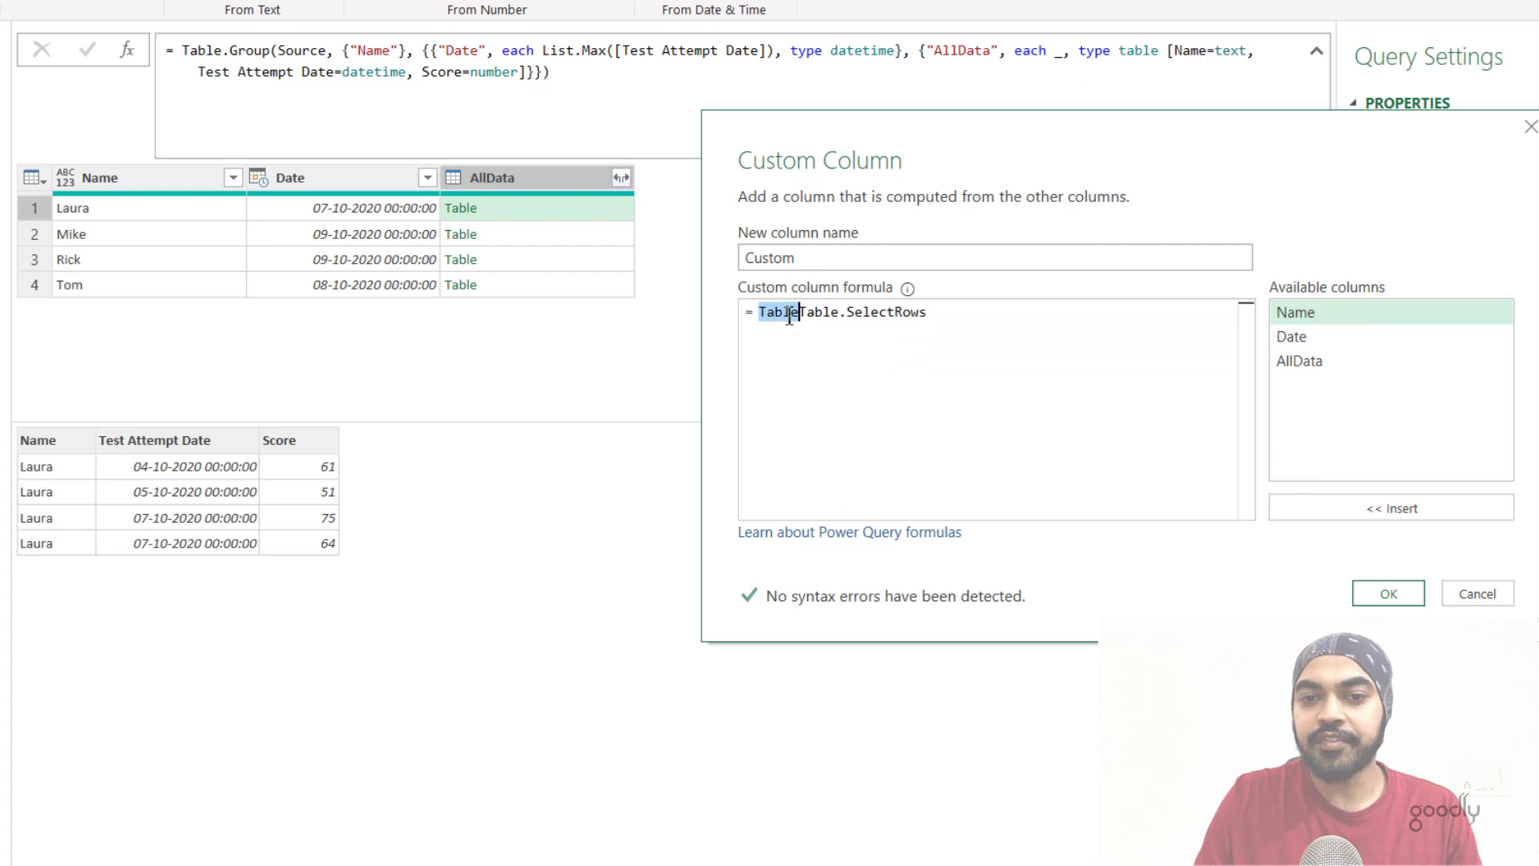
pyautogui.press('Delete')
pyautogui.press('End')
pyautogui.write('(')
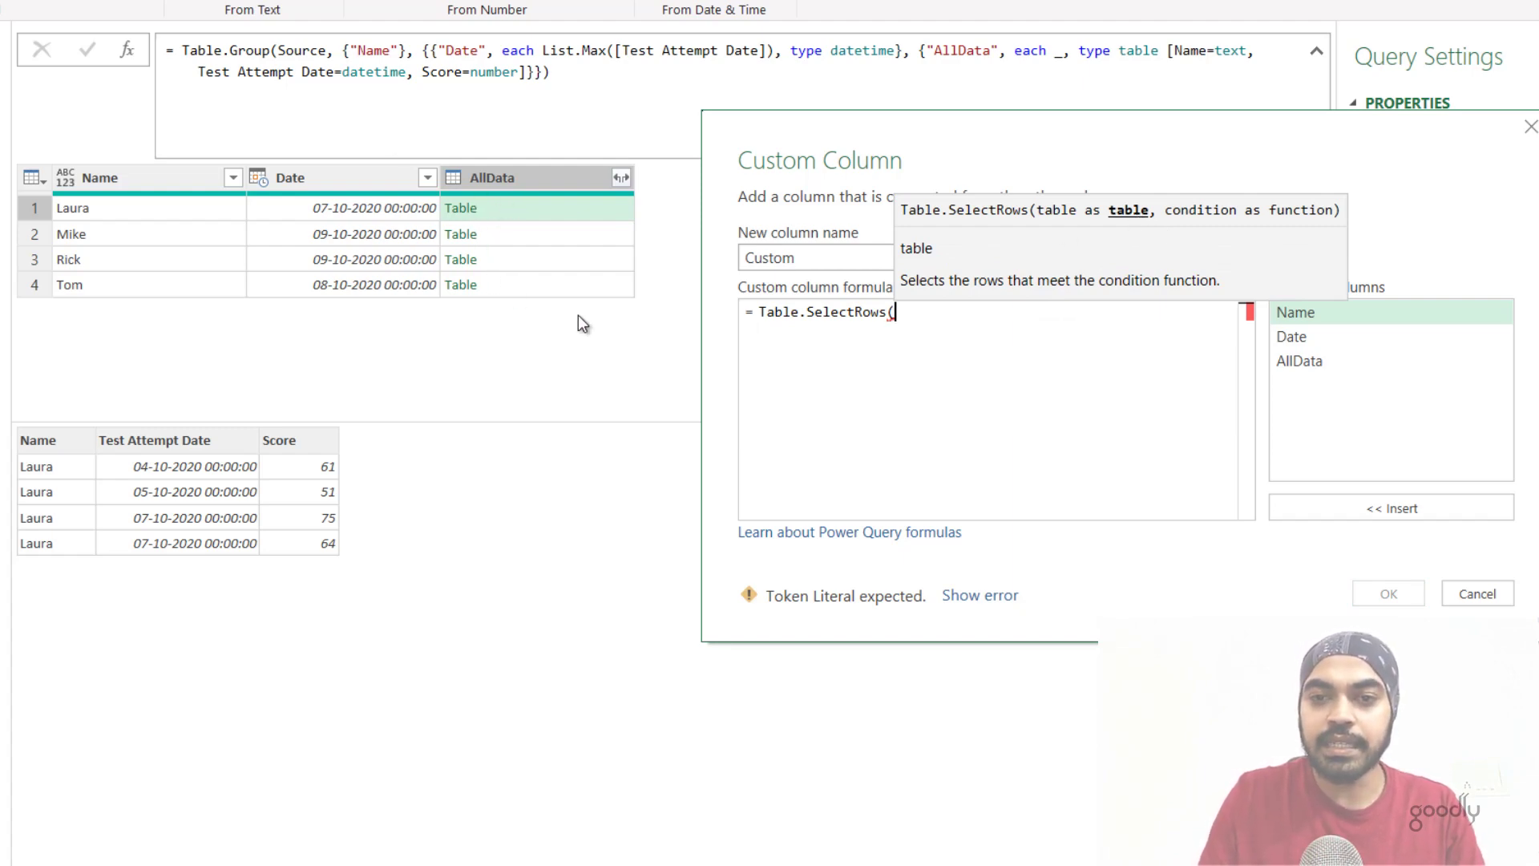
# Step: Supply [AllData] on a new line as the table argument of Table.SelectRows, followed by a comma and line break
pyautogui.press('Return')
pyautogui.write('[a')
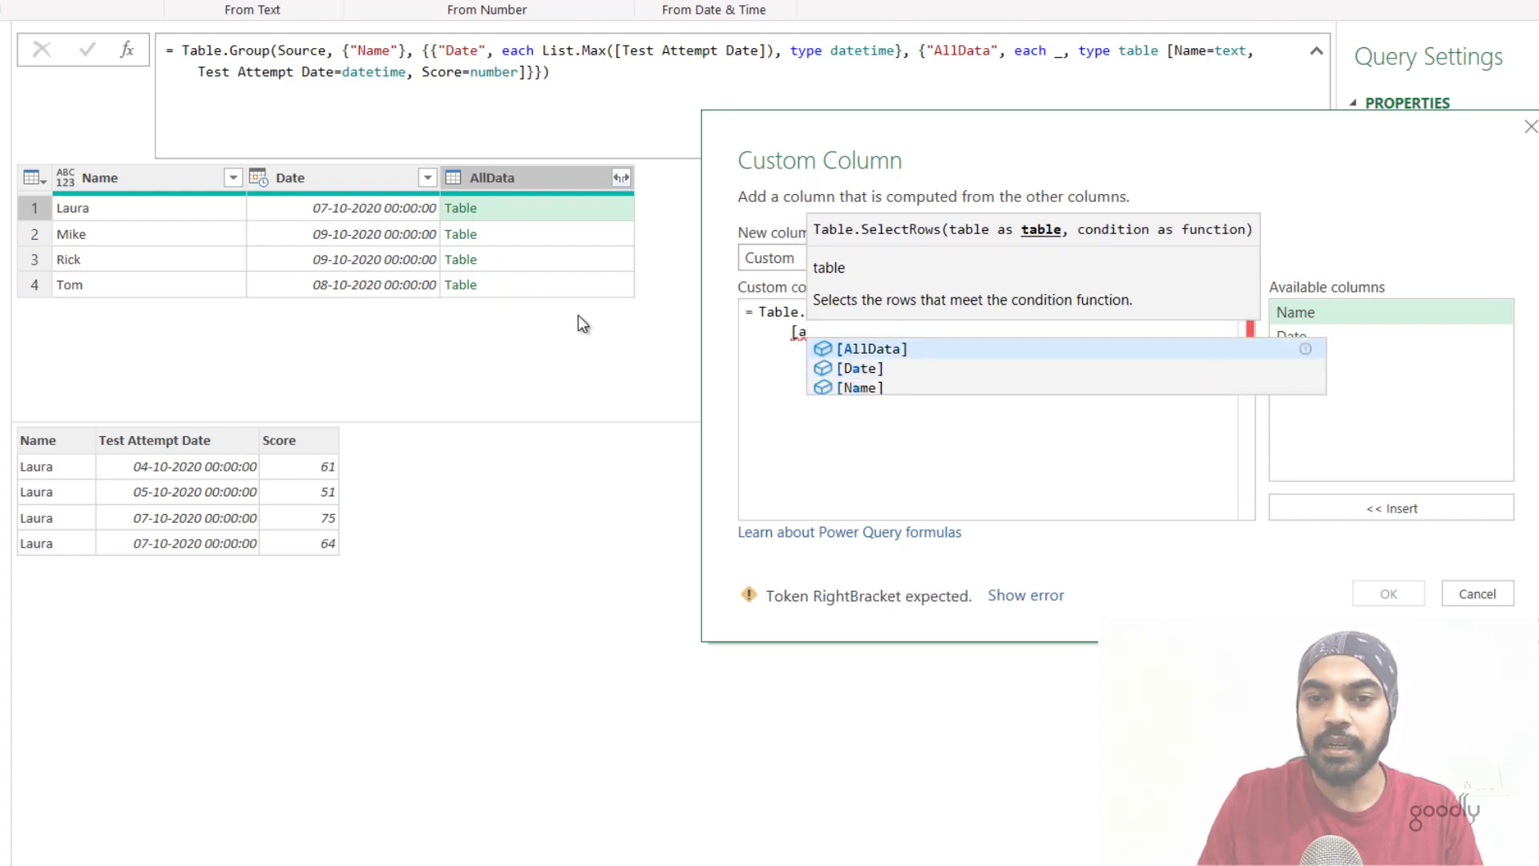
pyautogui.press('Tab')
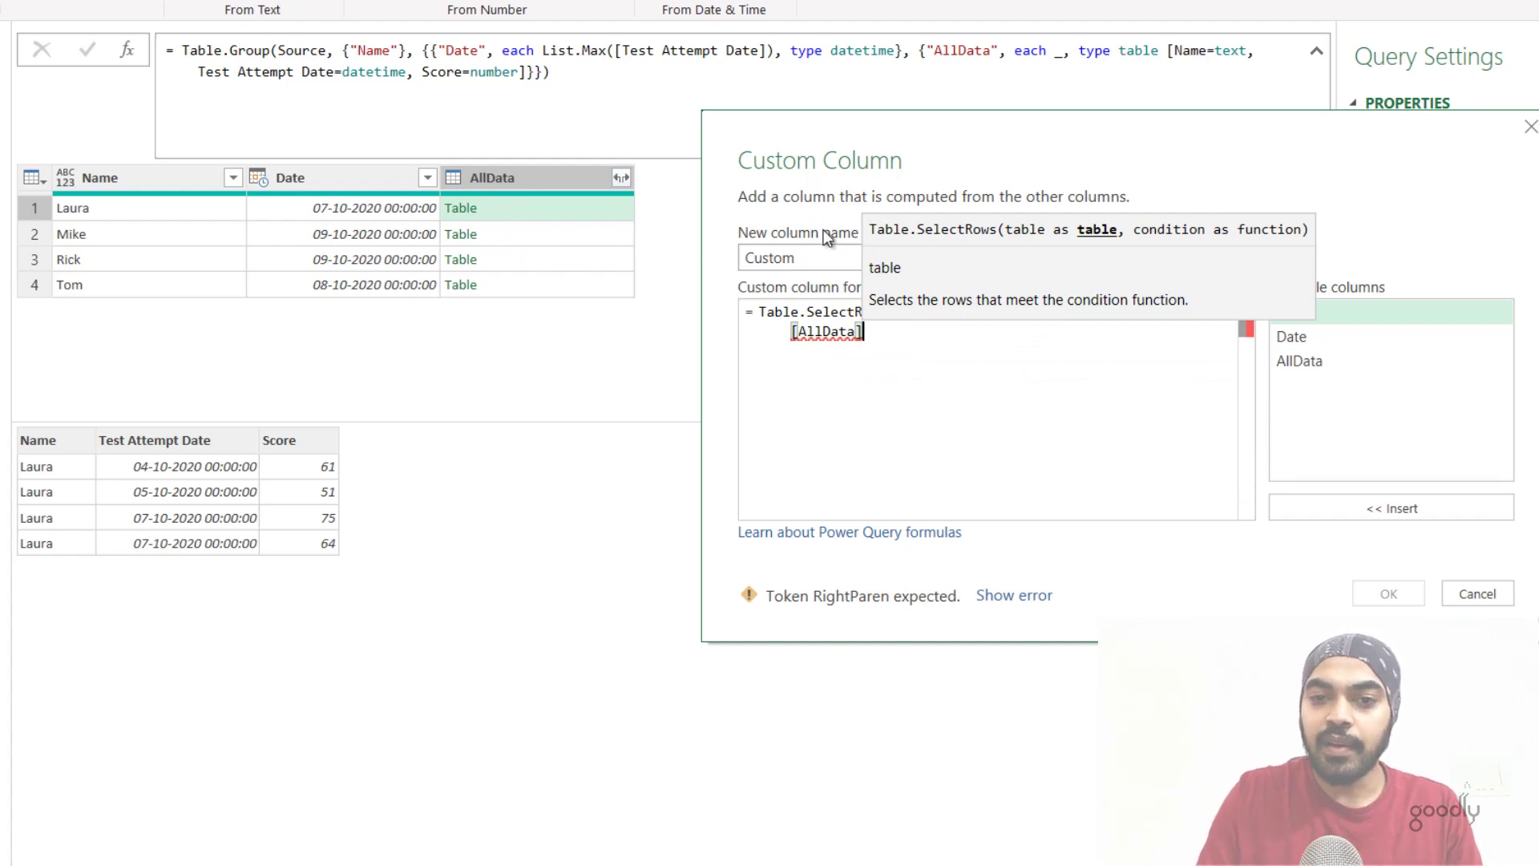
pyautogui.write(',')
pyautogui.press('Return')
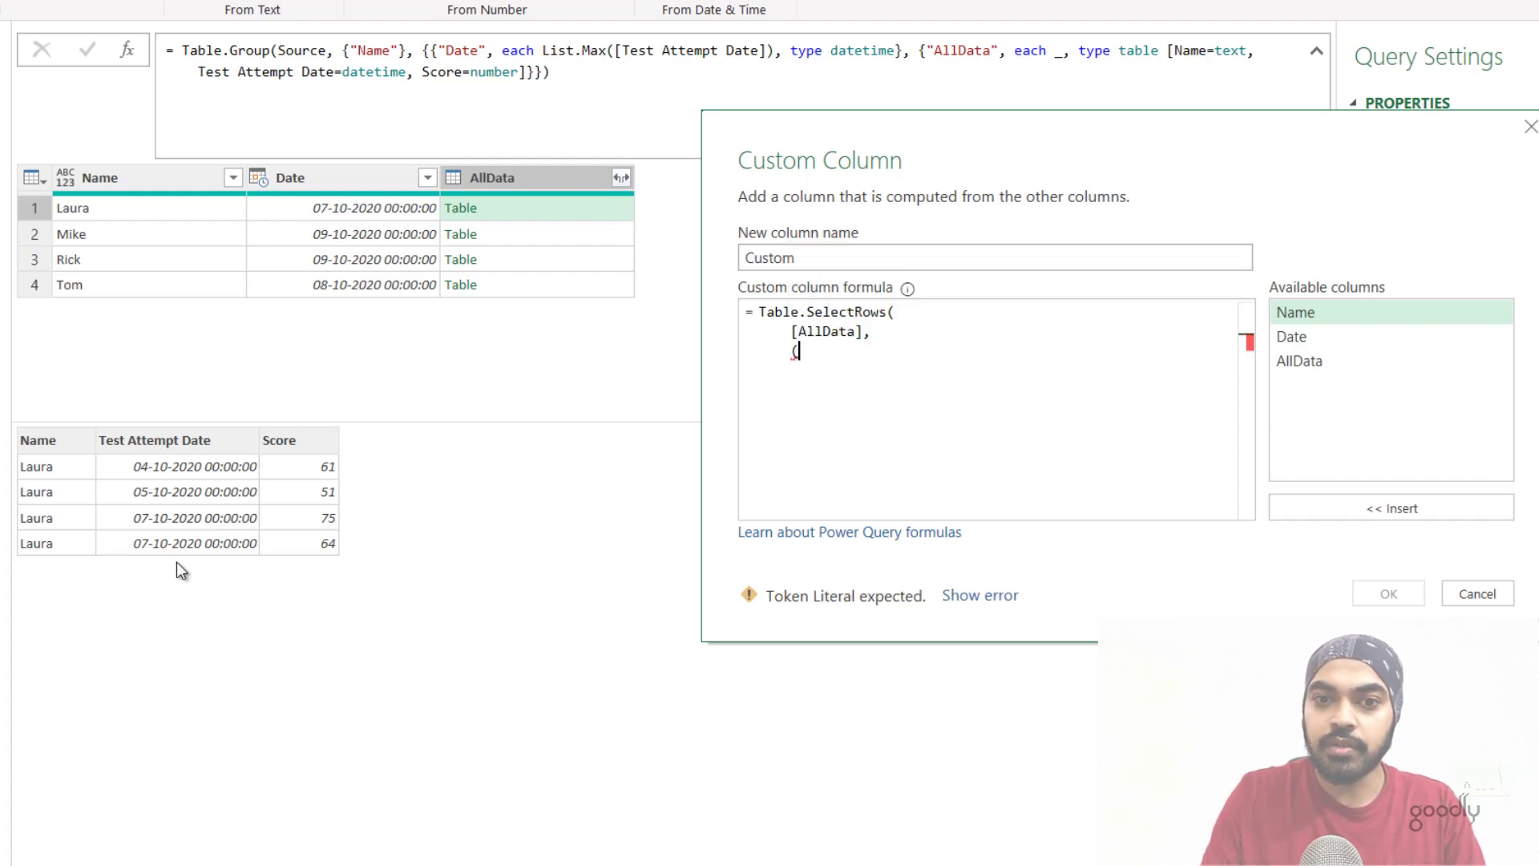
# Step: Begin the row condition as a custom function, (InnerTable) => InnerTable
pyautogui.write('(Inner')
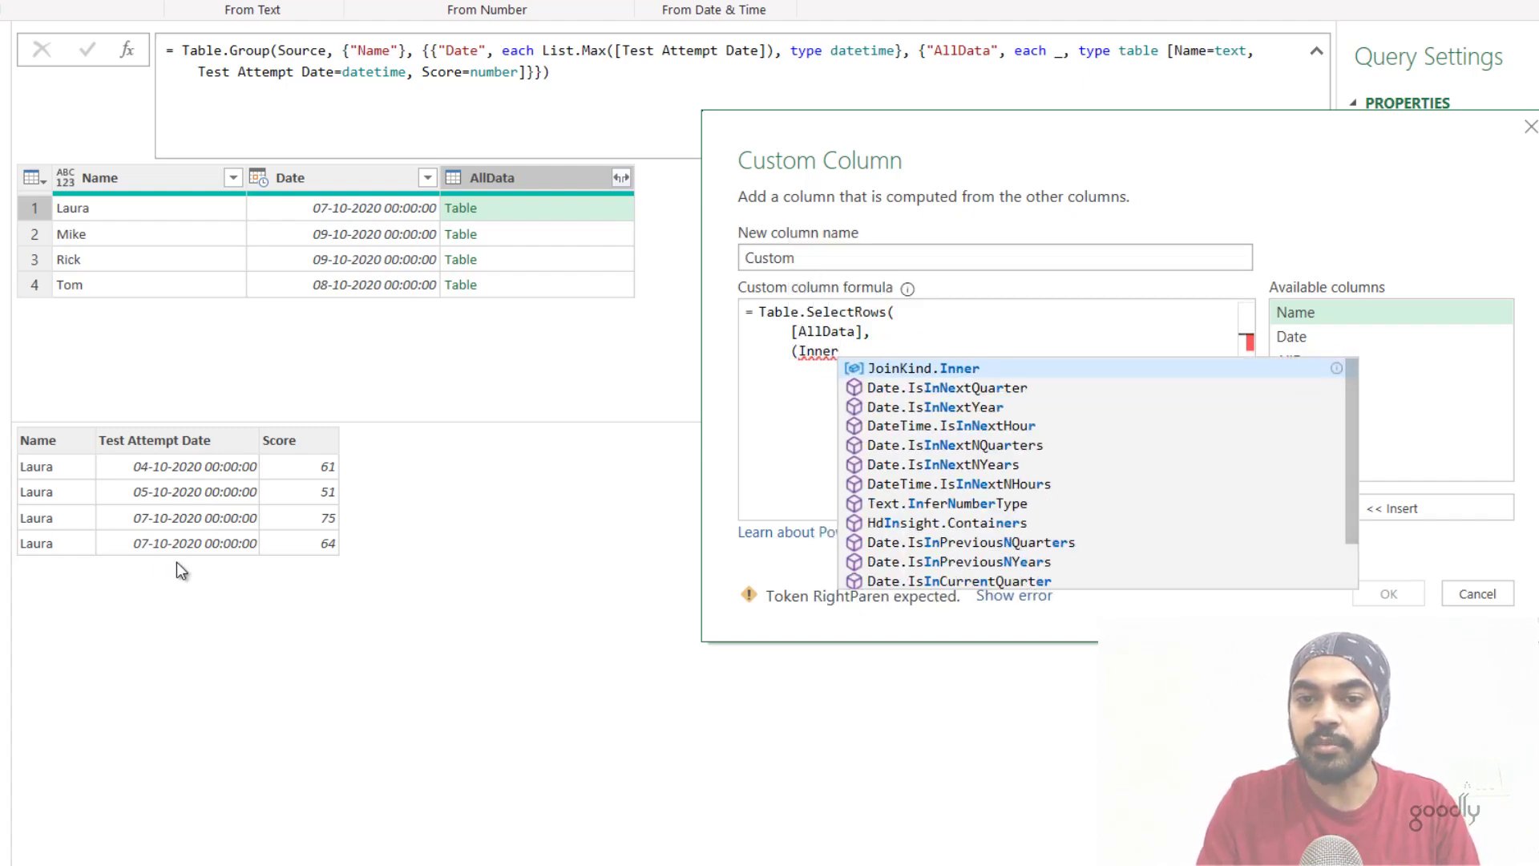
pyautogui.write('Table)')
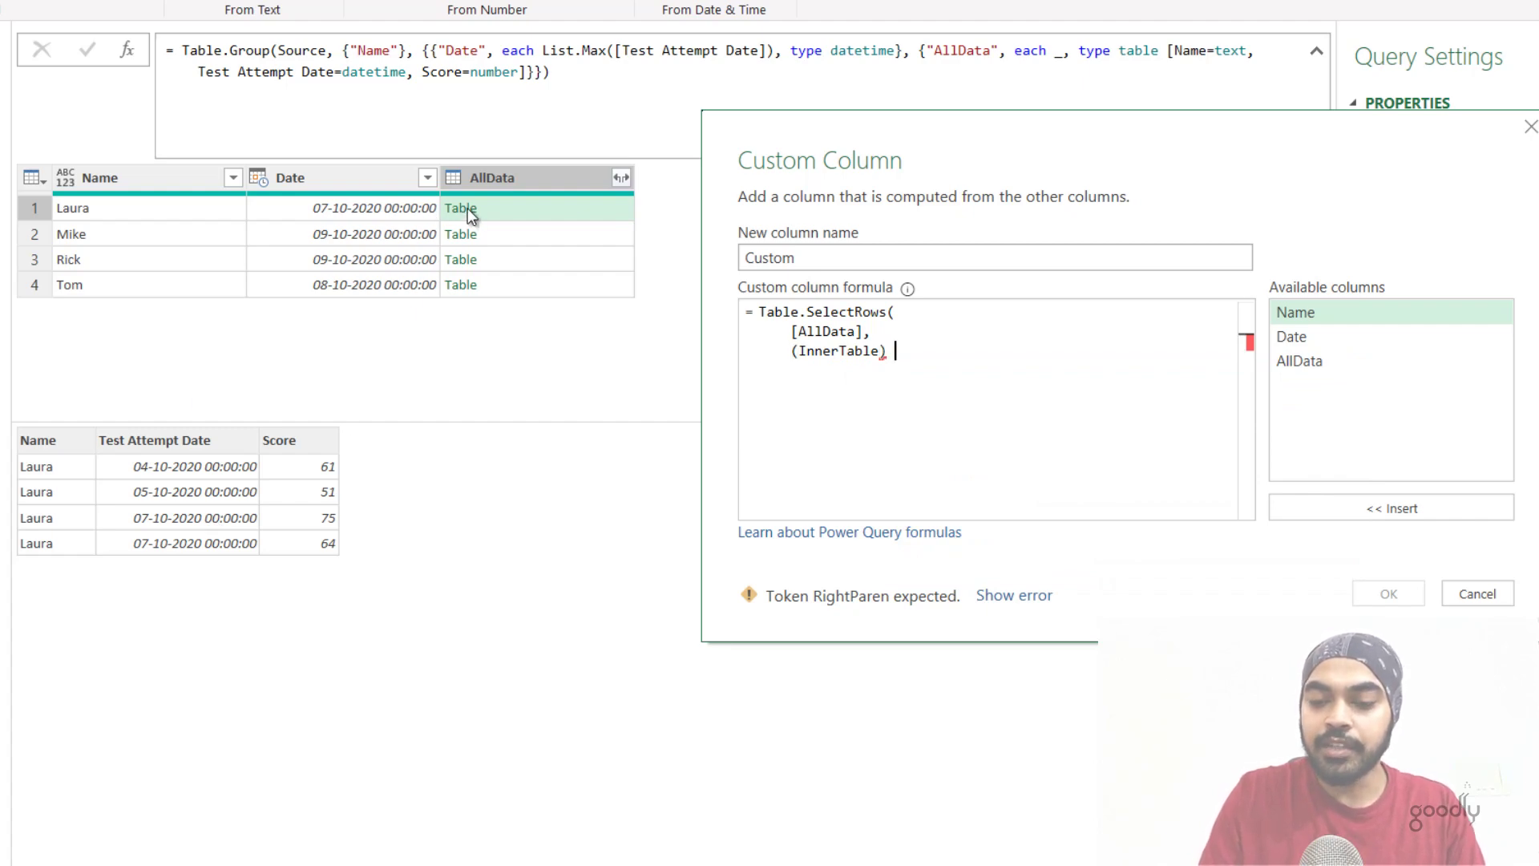
pyautogui.write(' =')
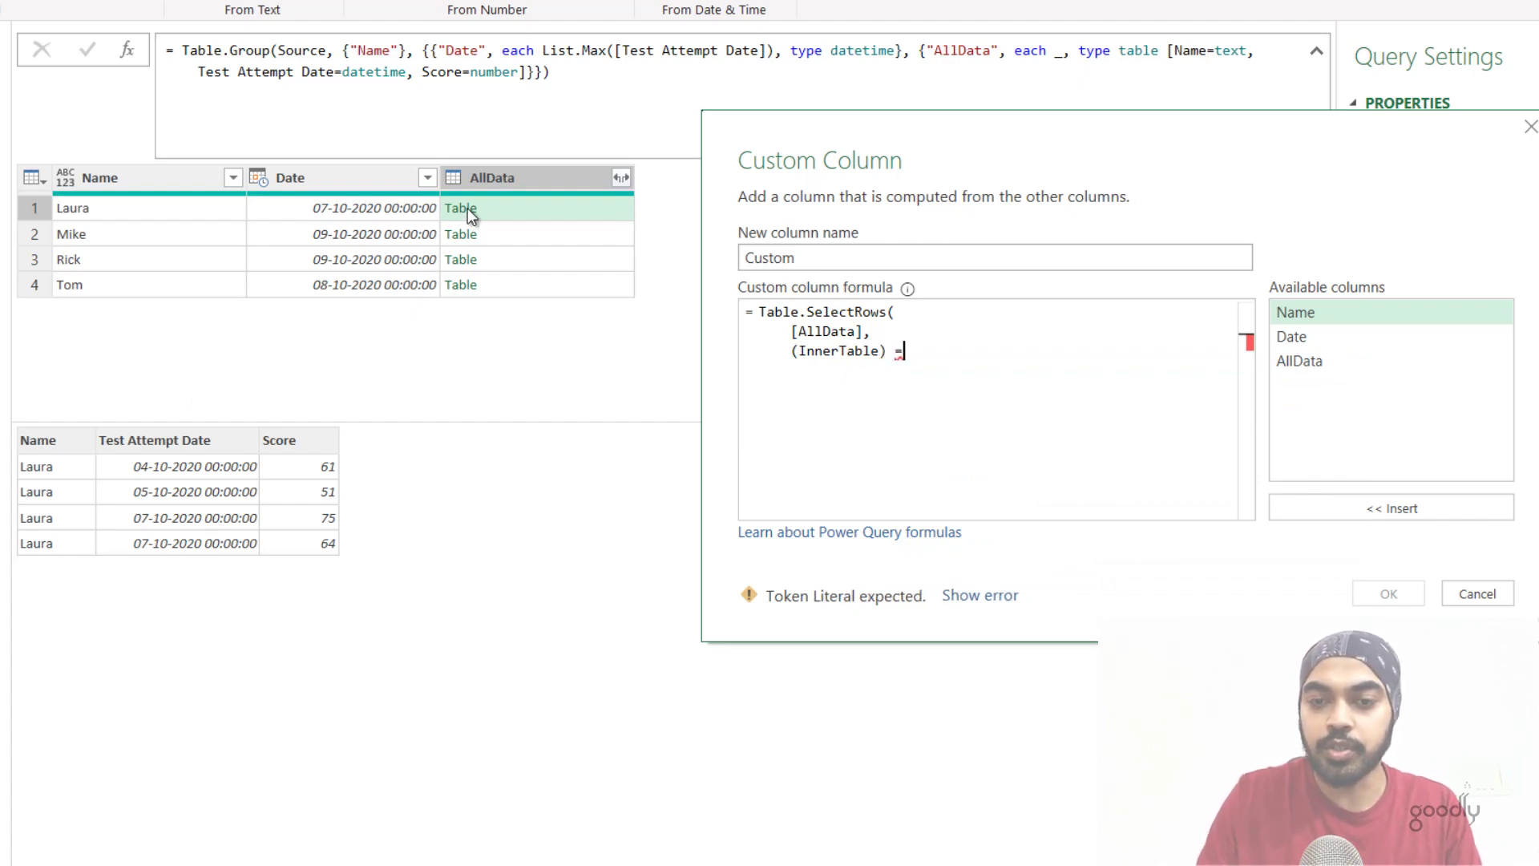
pyautogui.write('> ')
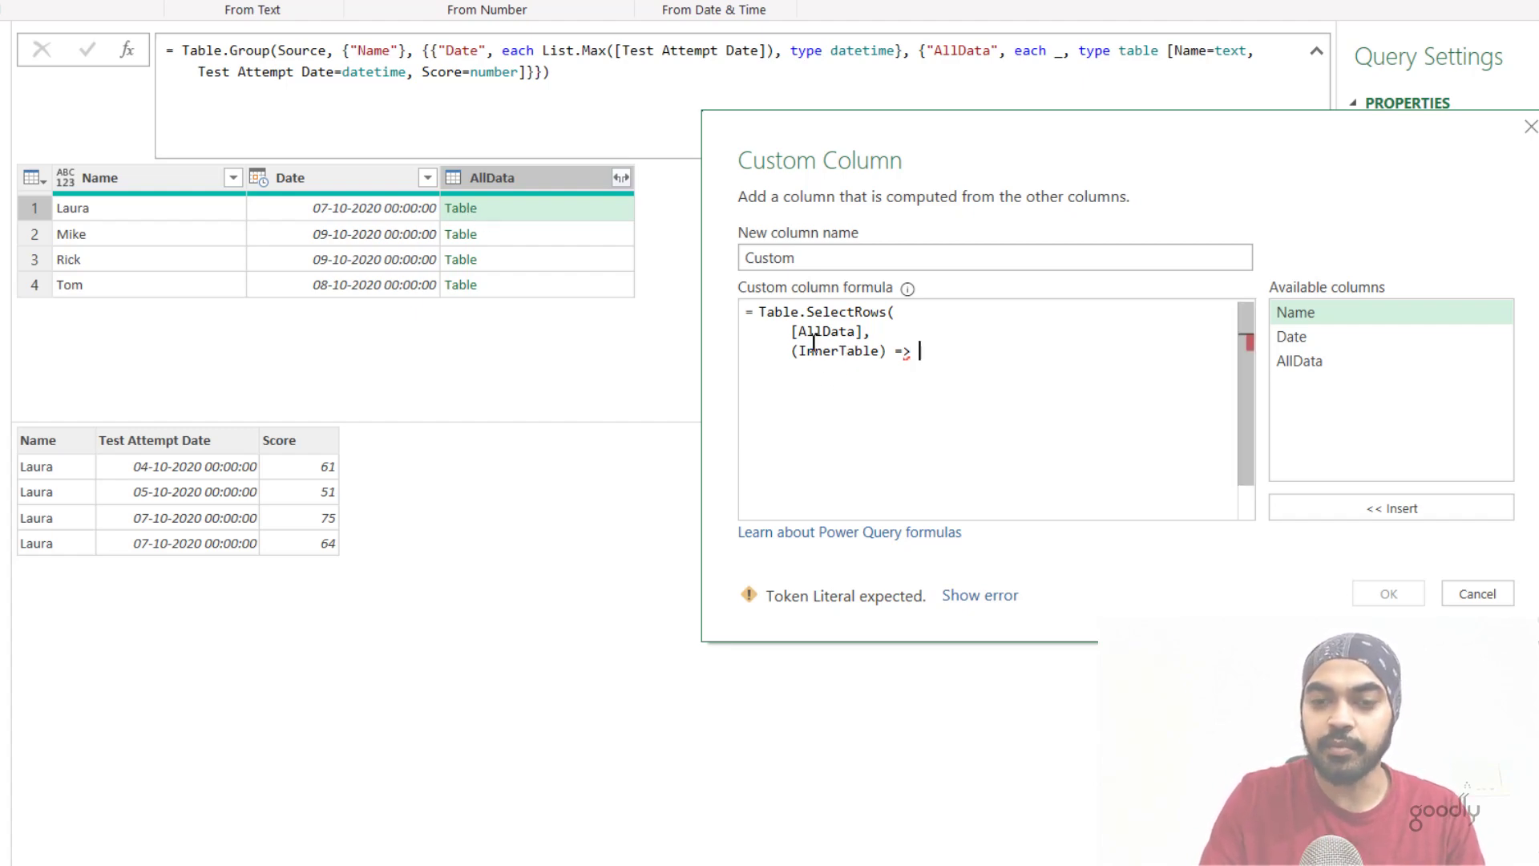
pyautogui.write('Inn')
pyautogui.press('Tab')
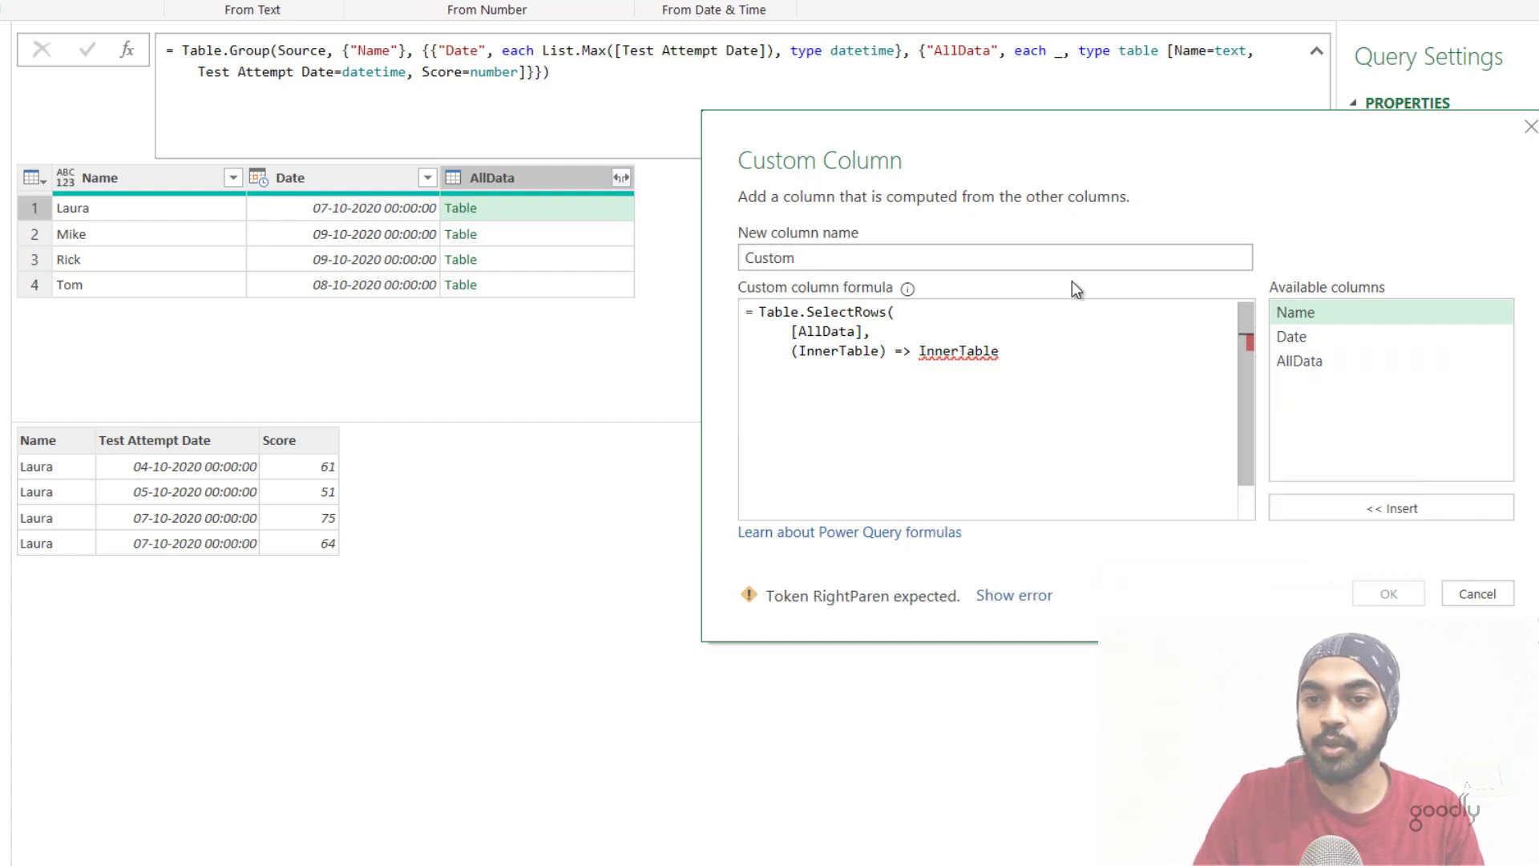
# Step: Extend the row condition in the custom column formula to reference InnerTable[Test Attempt Date]
pyautogui.moveTo(942, 358)
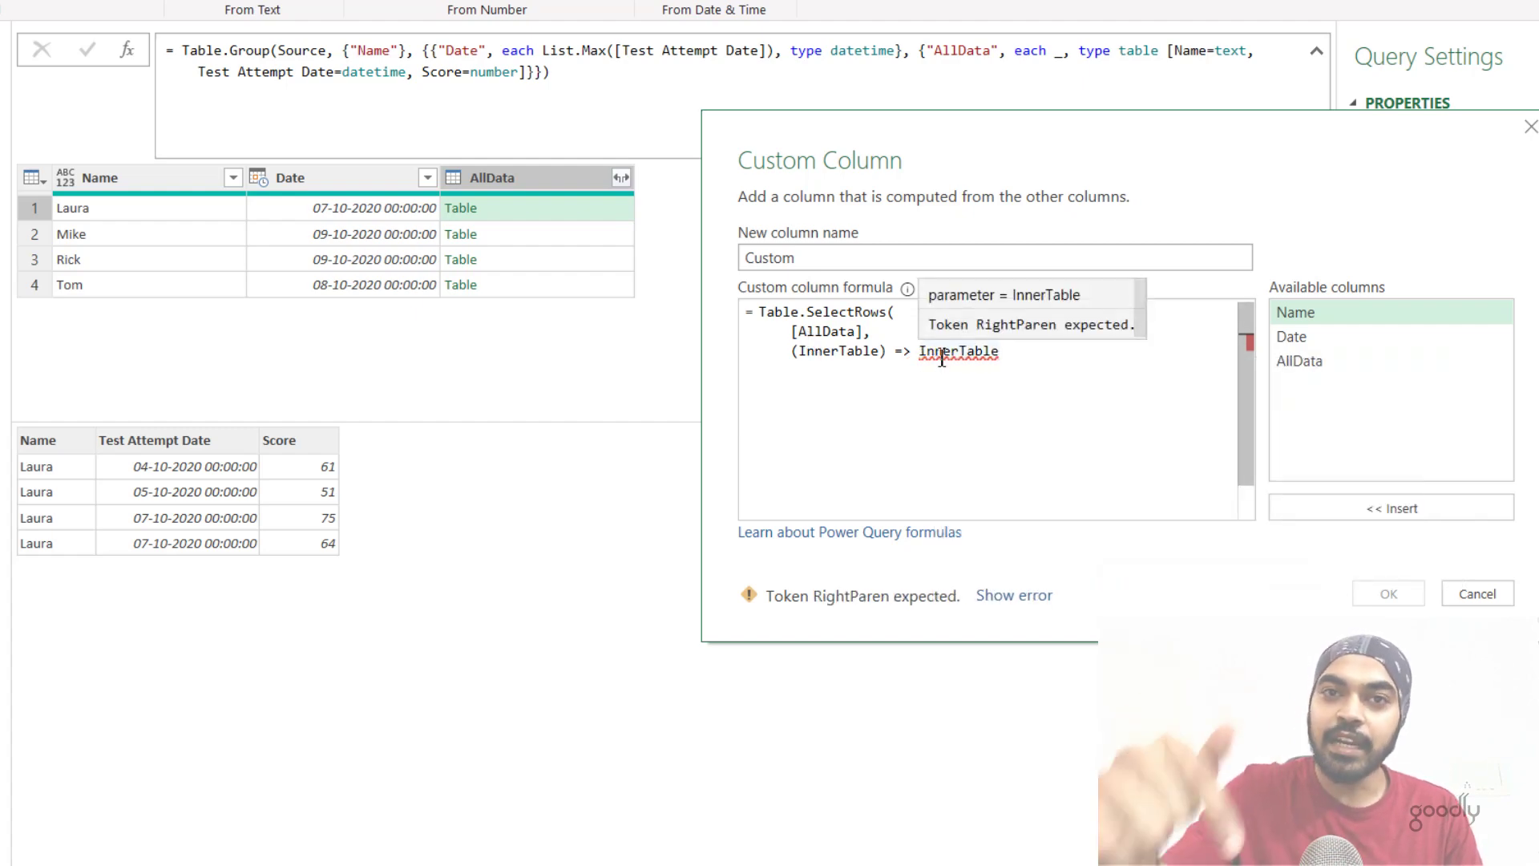
pyautogui.write('[')
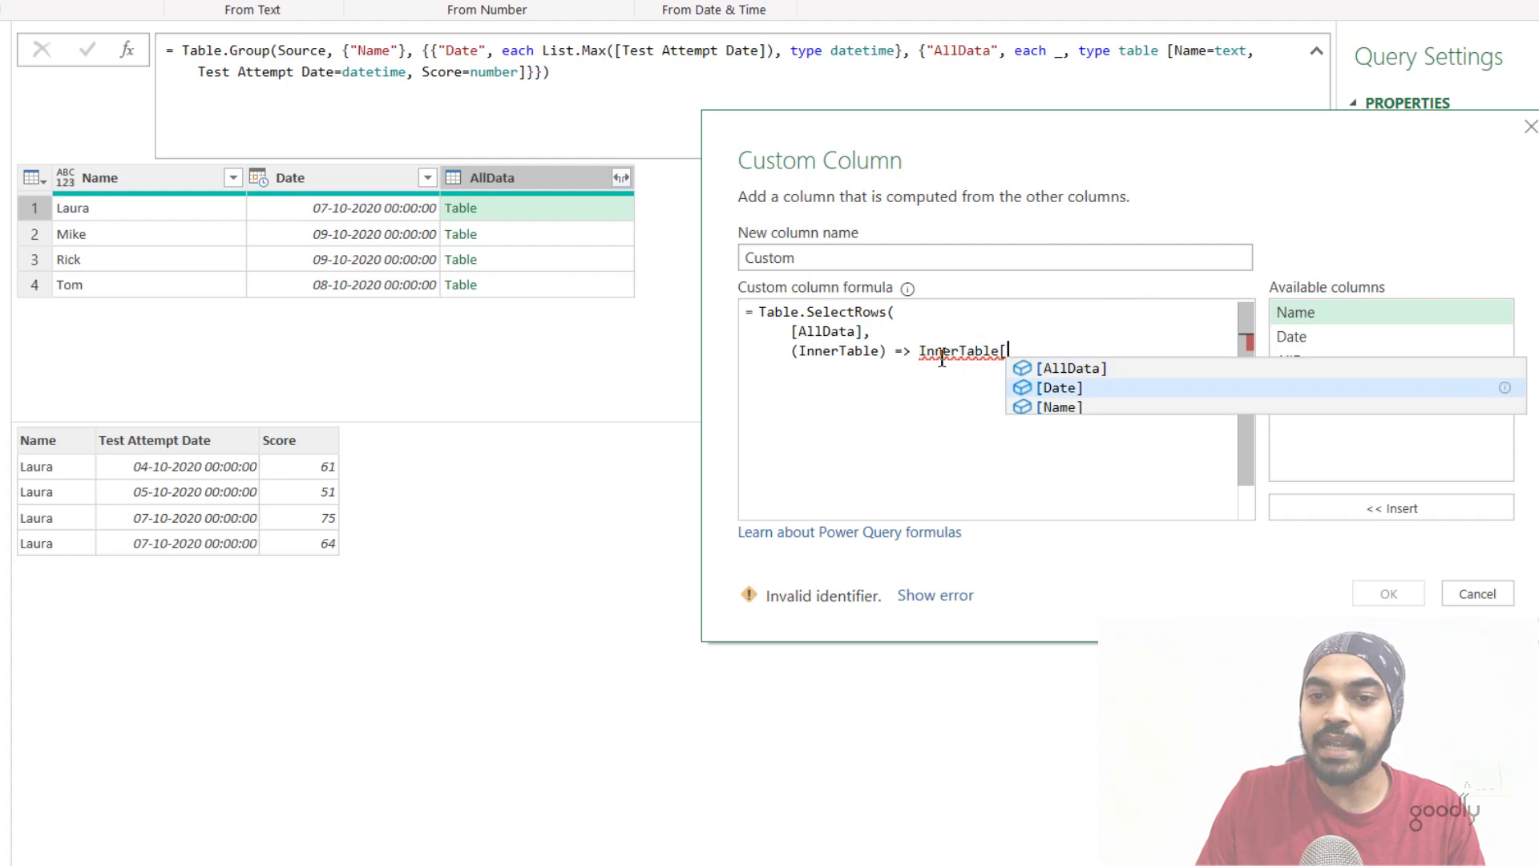
pyautogui.press('Tab')
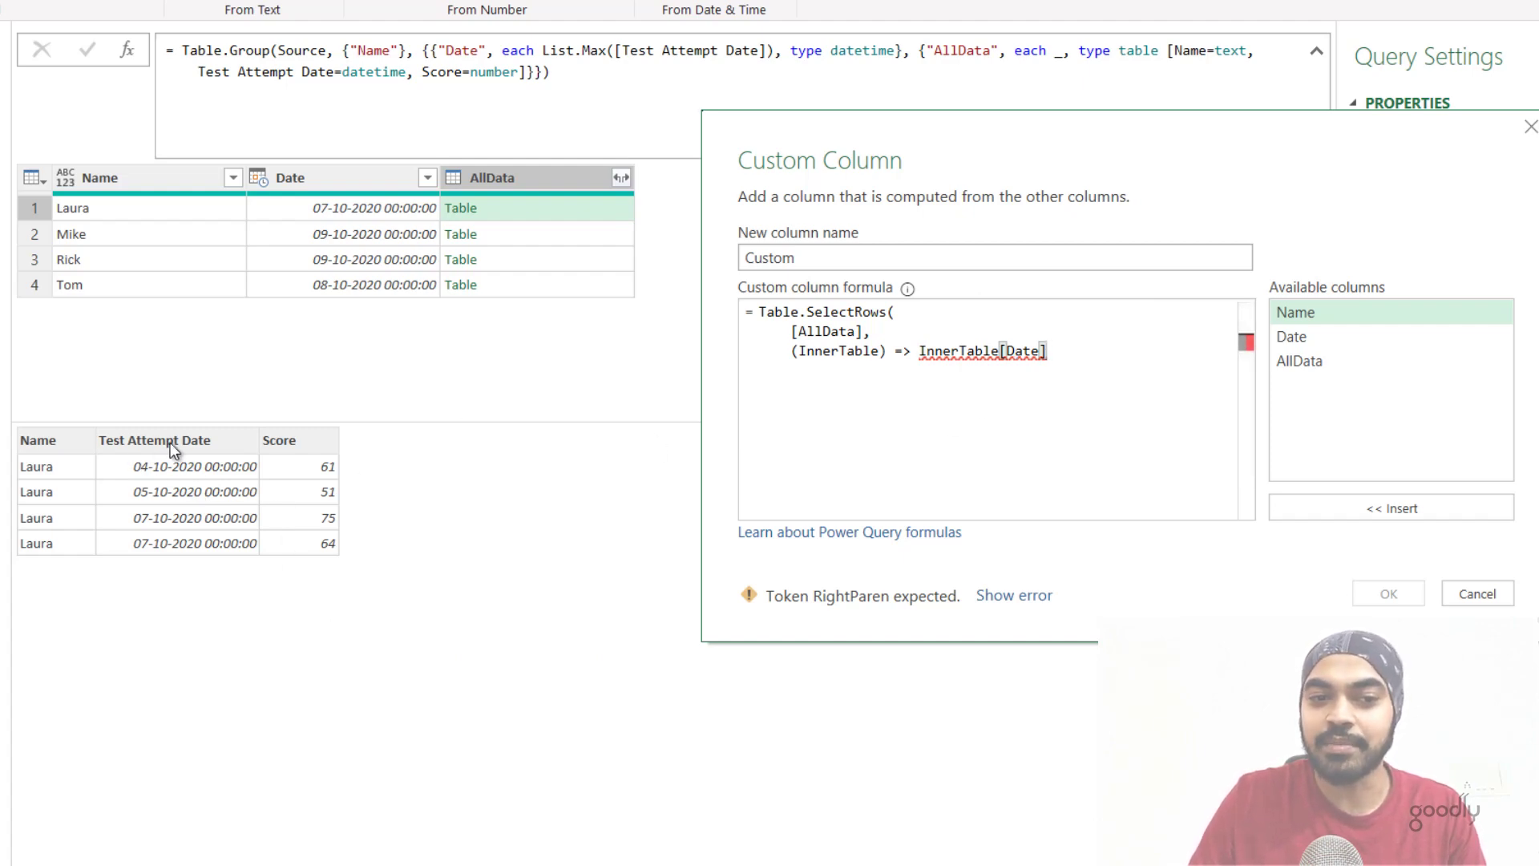
pyautogui.hotkey('ctrl', 'shift', 'Left')
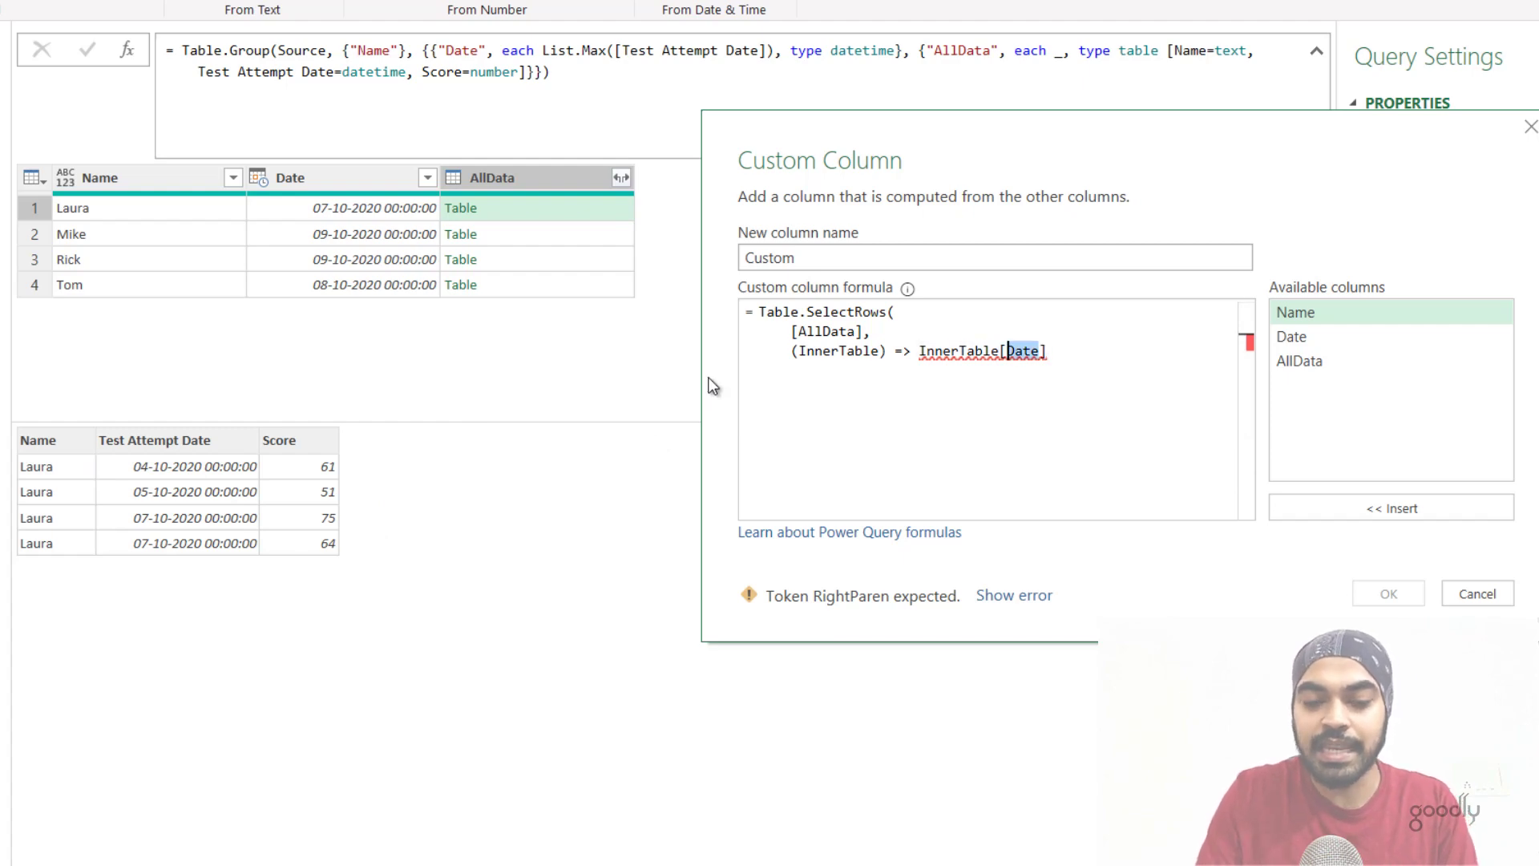
pyautogui.write('Test Attempt Da')
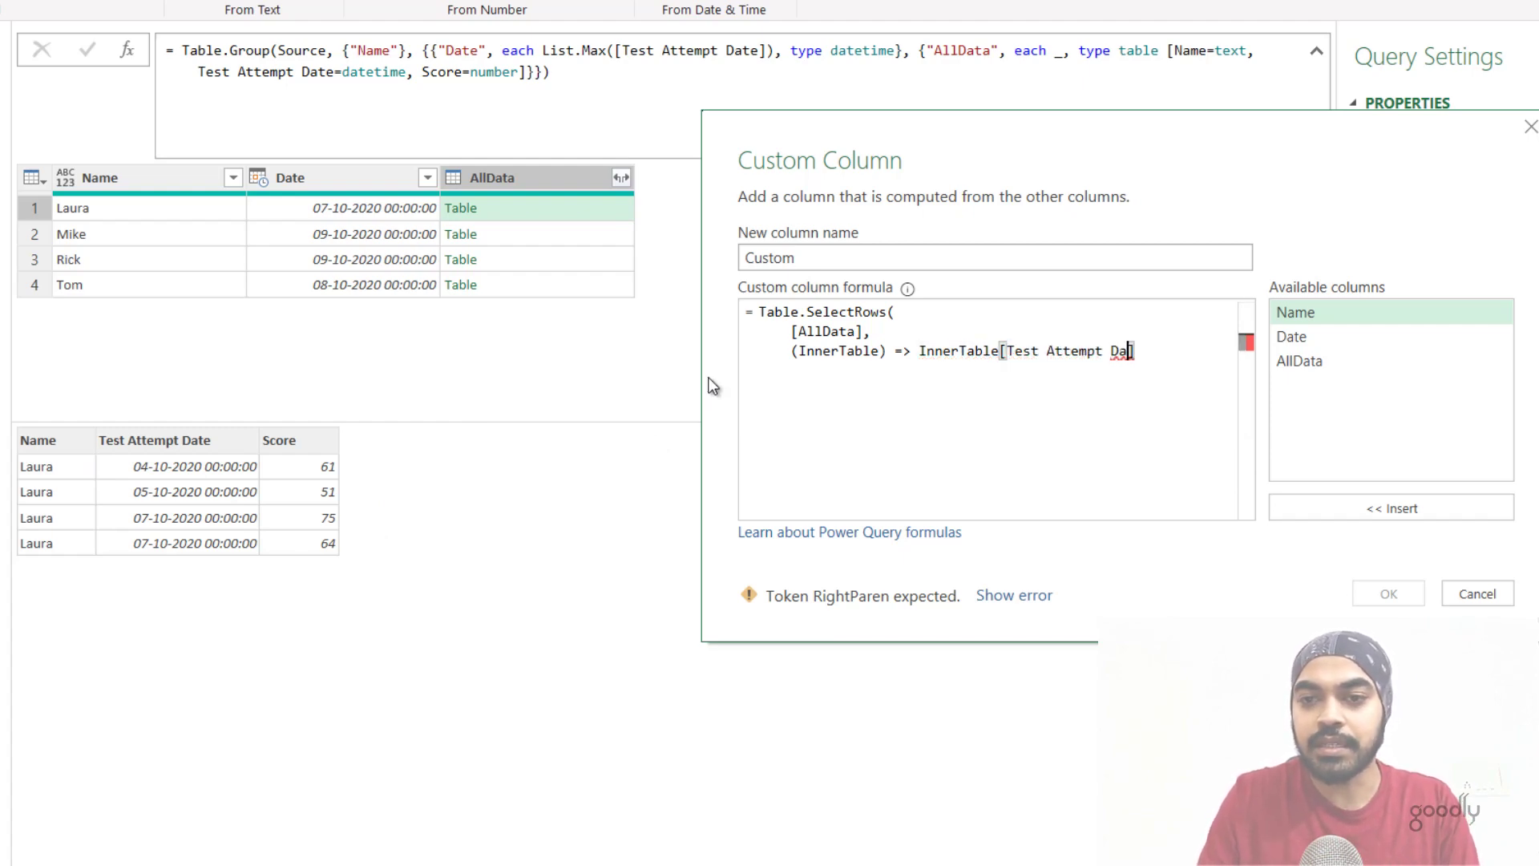
pyautogui.write('te]')
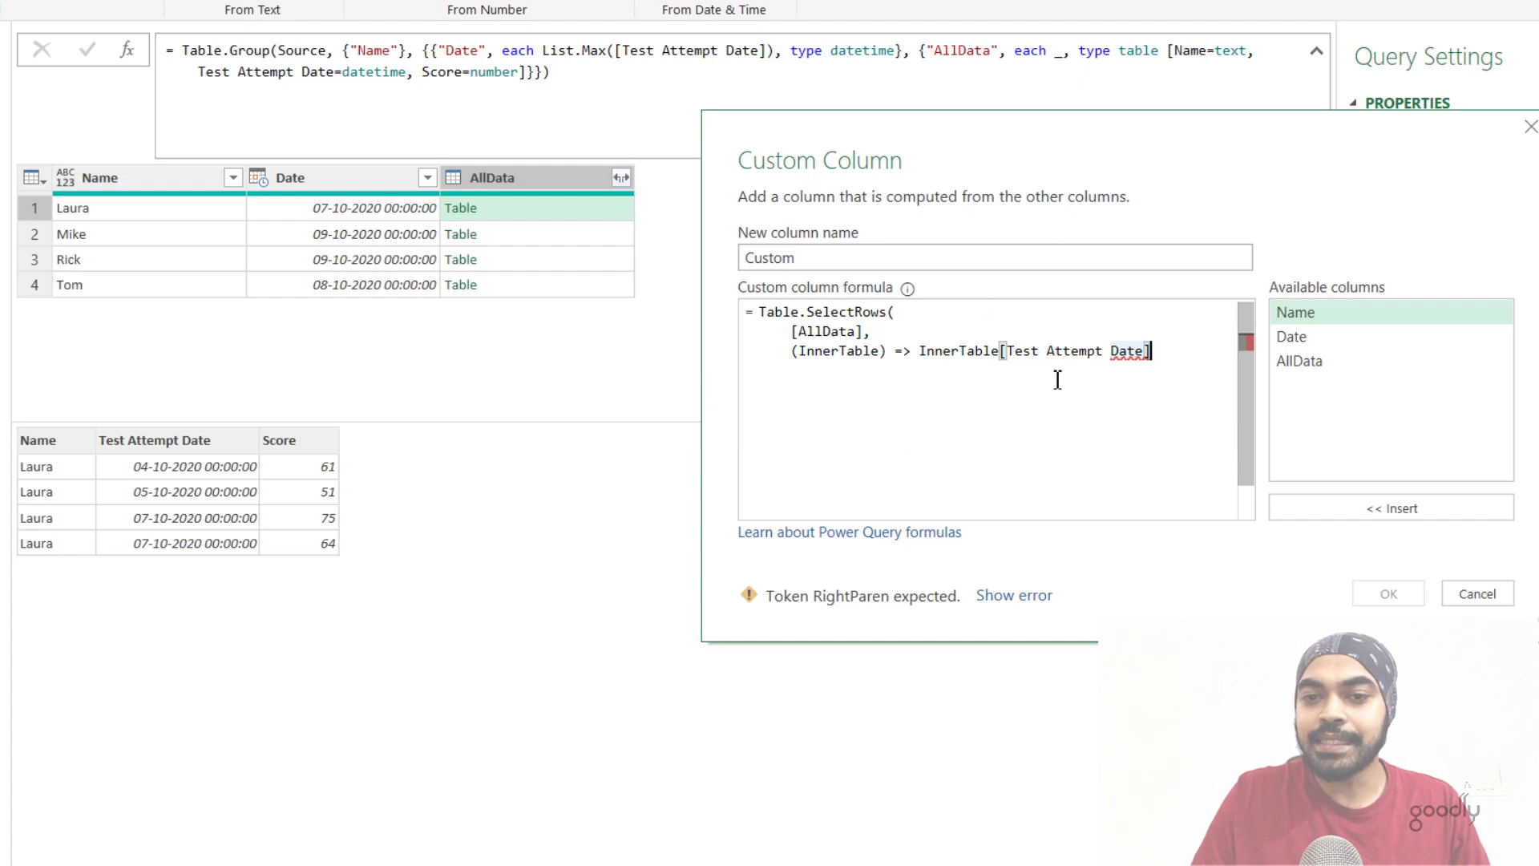
# Step: Complete the condition by equating the attempt date to [Date], close the Table.SelectRows parenthesis and create the custom column
pyautogui.write(' =')
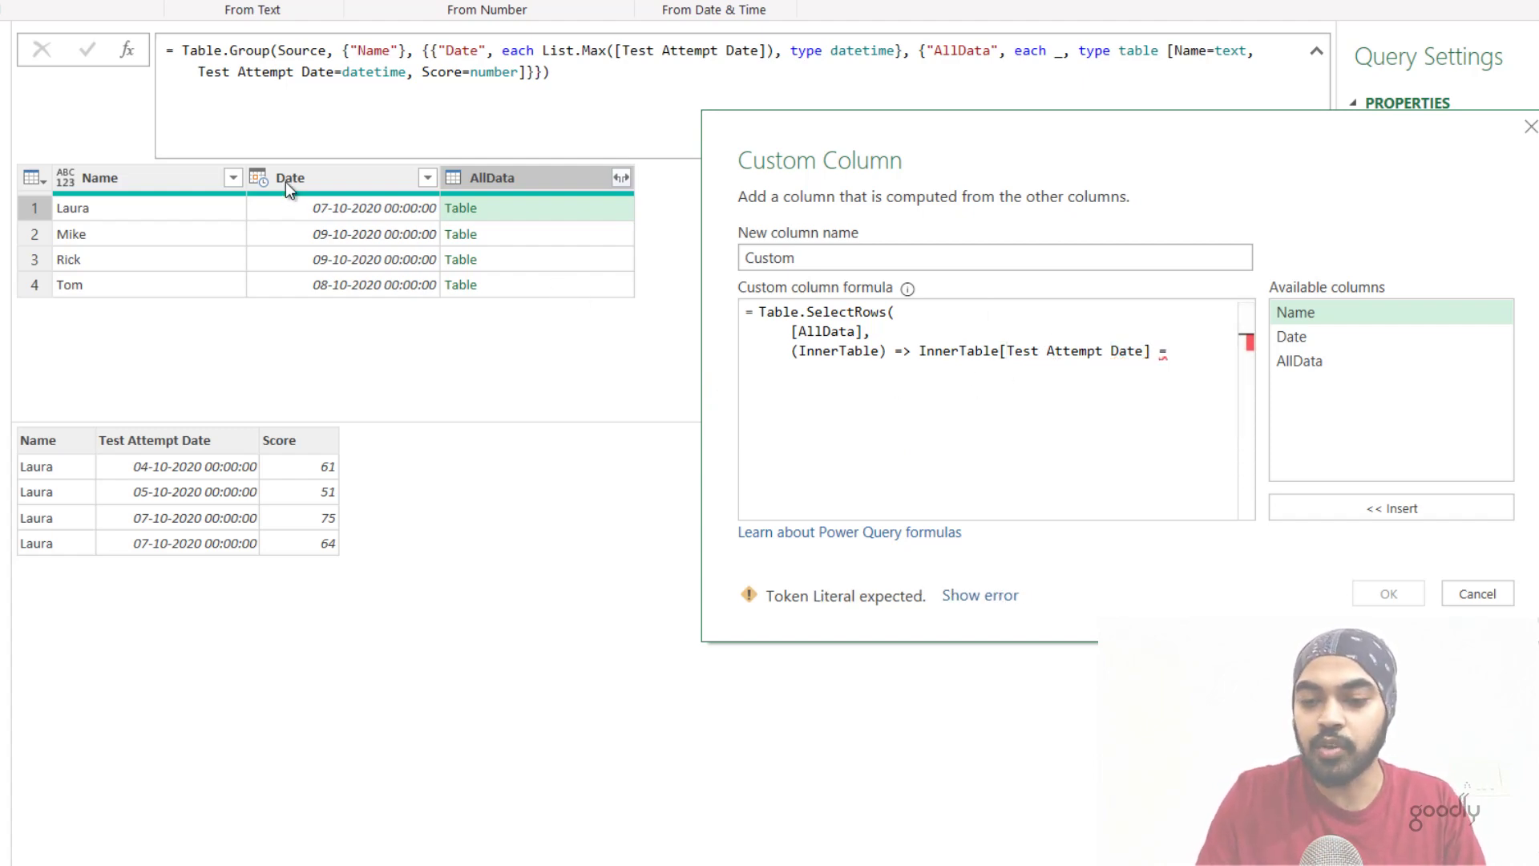
pyautogui.write(' [Date]')
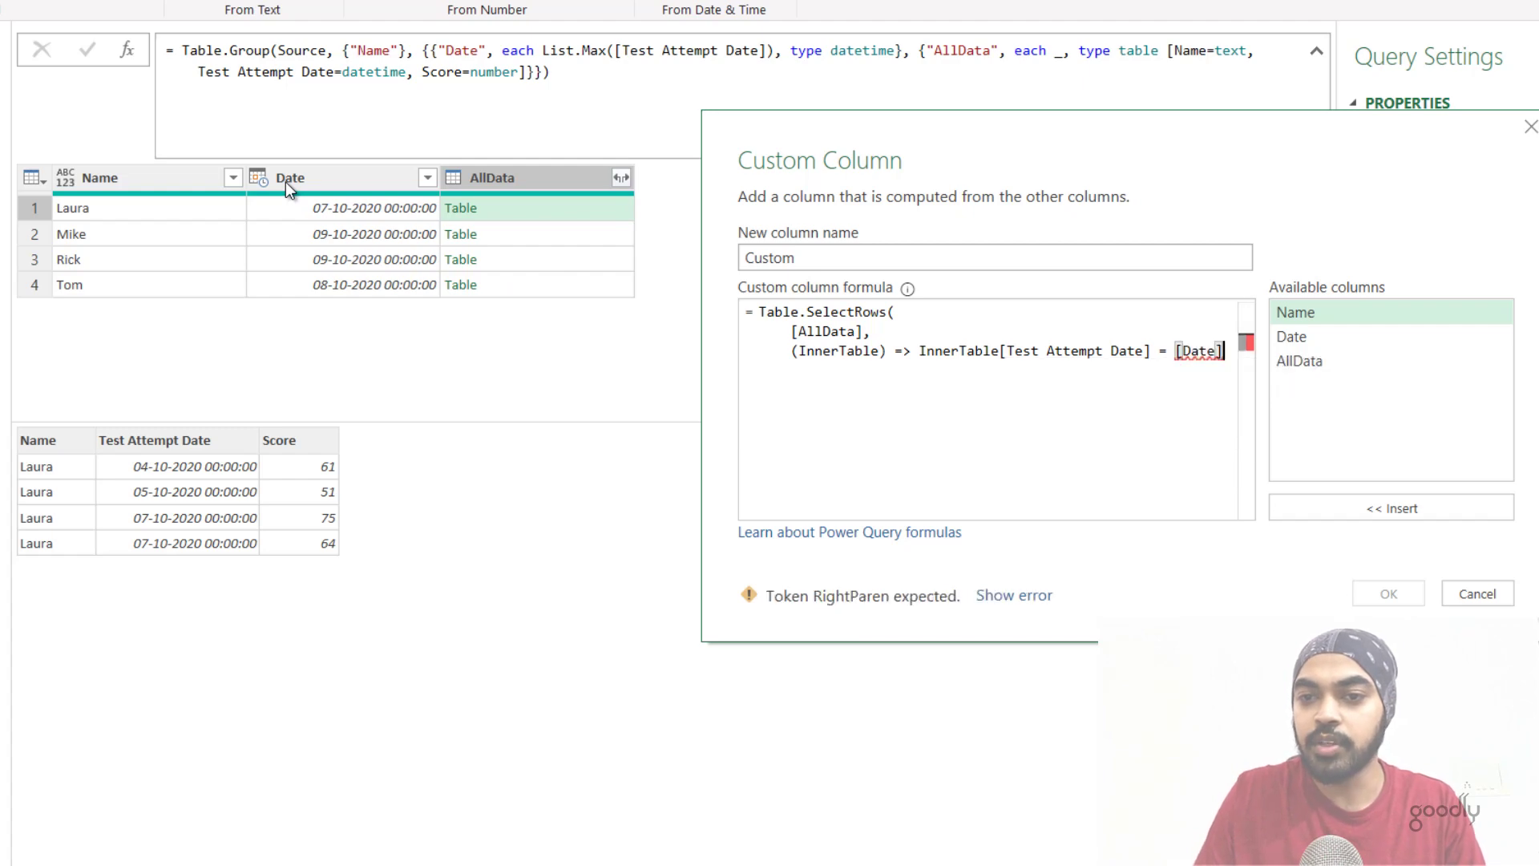
pyautogui.write(')')
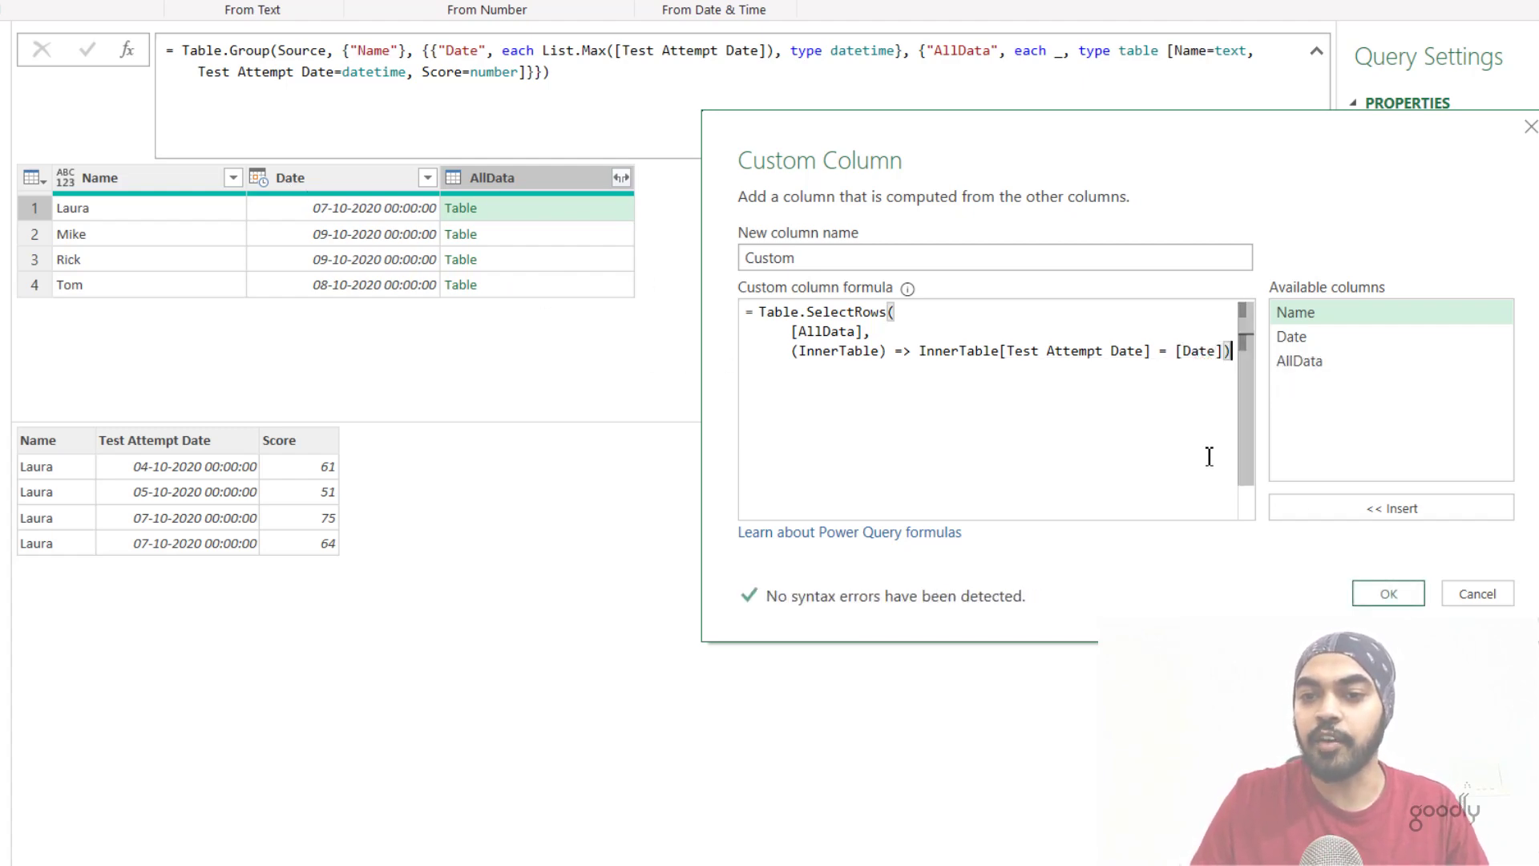
pyautogui.click(1394, 595)
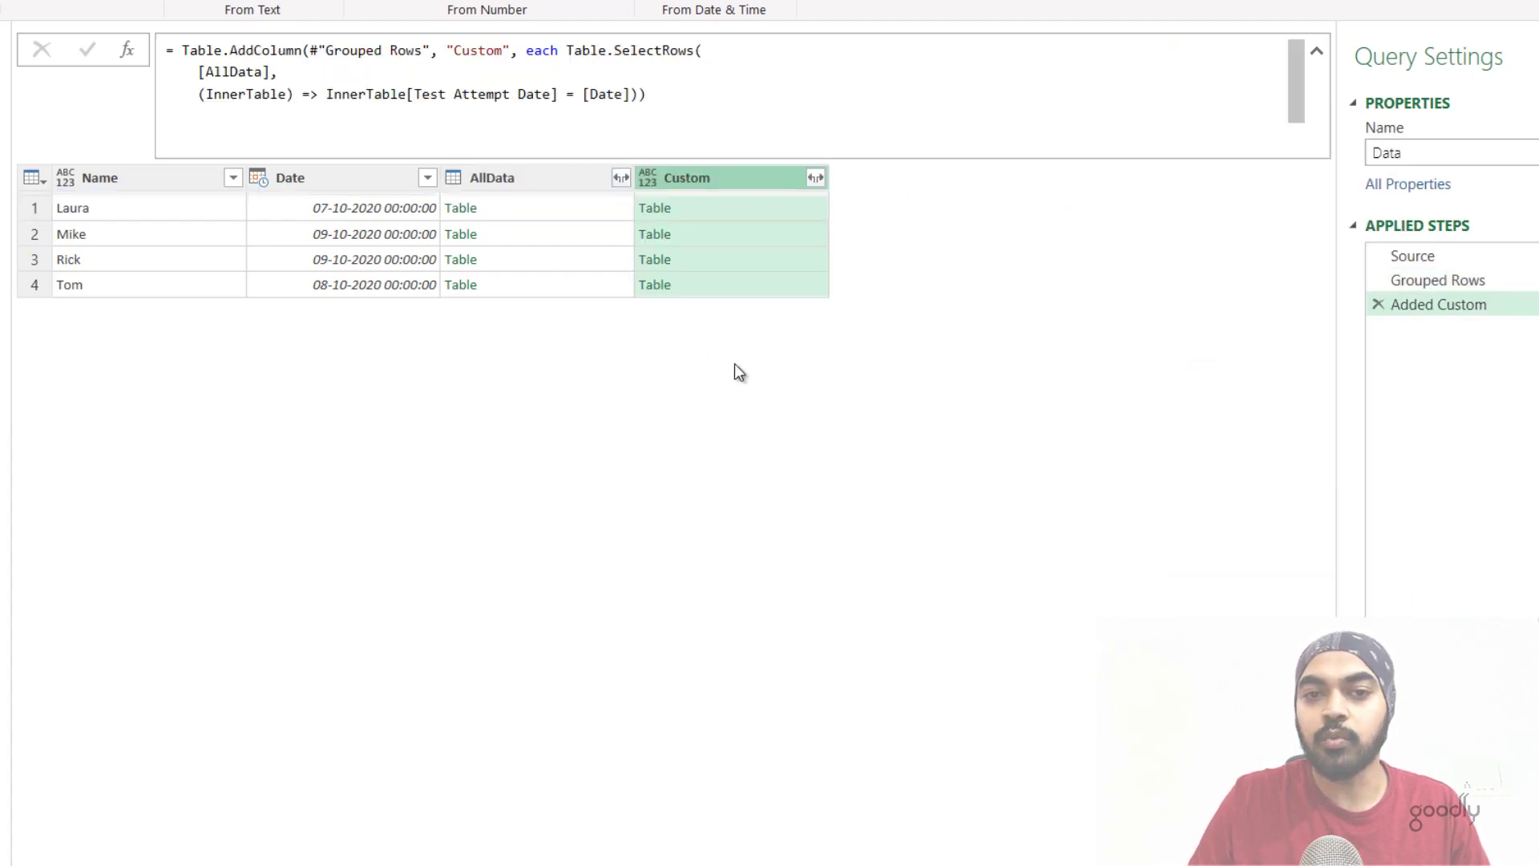
# Step: Compare the first row's filtered Custom table with its AllData table, and preview the last row's Custom table
pyautogui.click(697, 210)
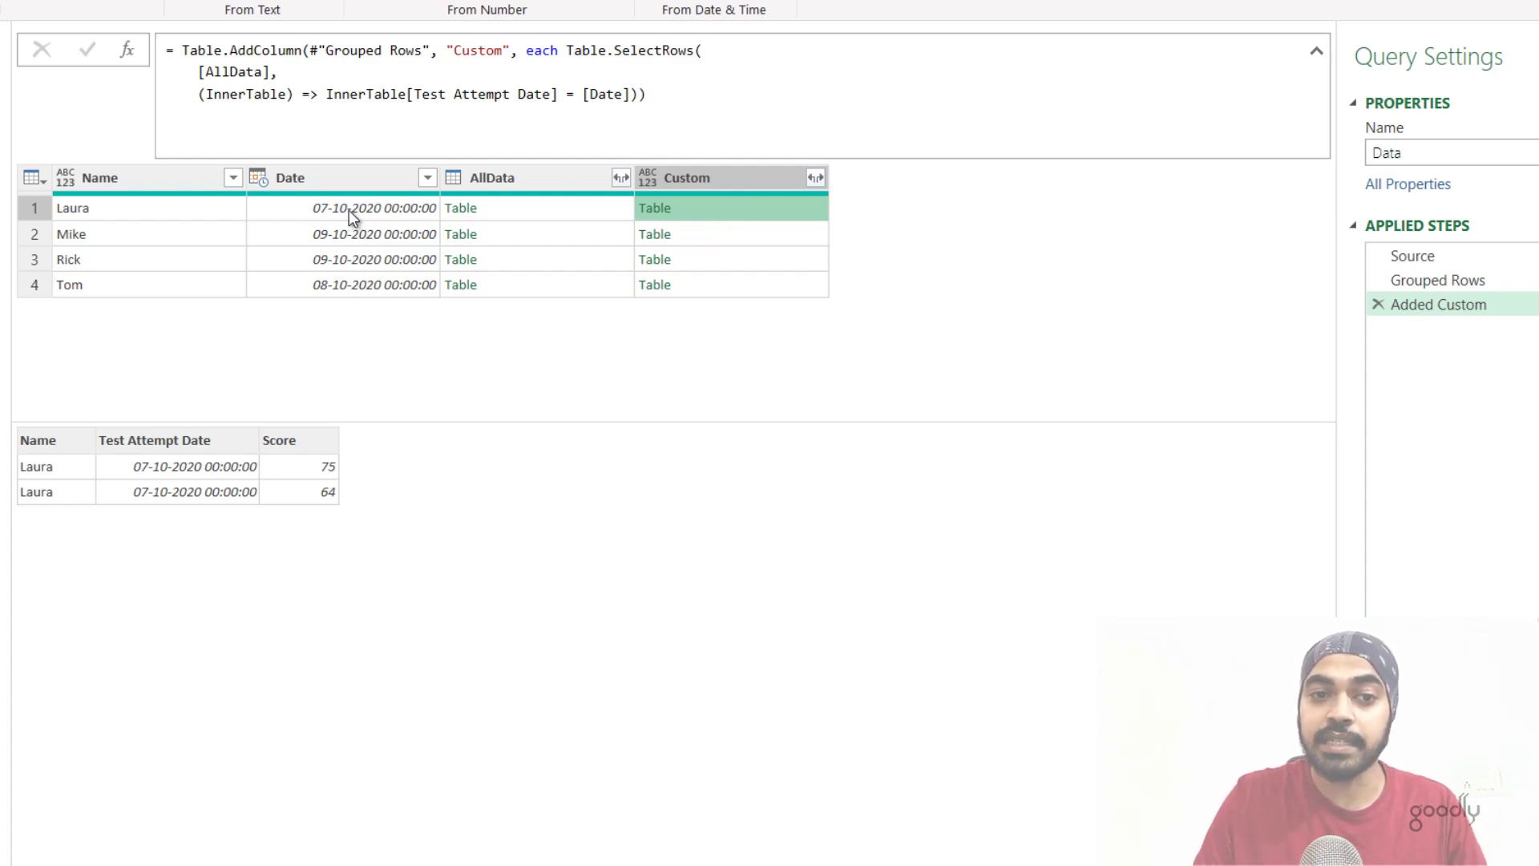
pyautogui.click(507, 213)
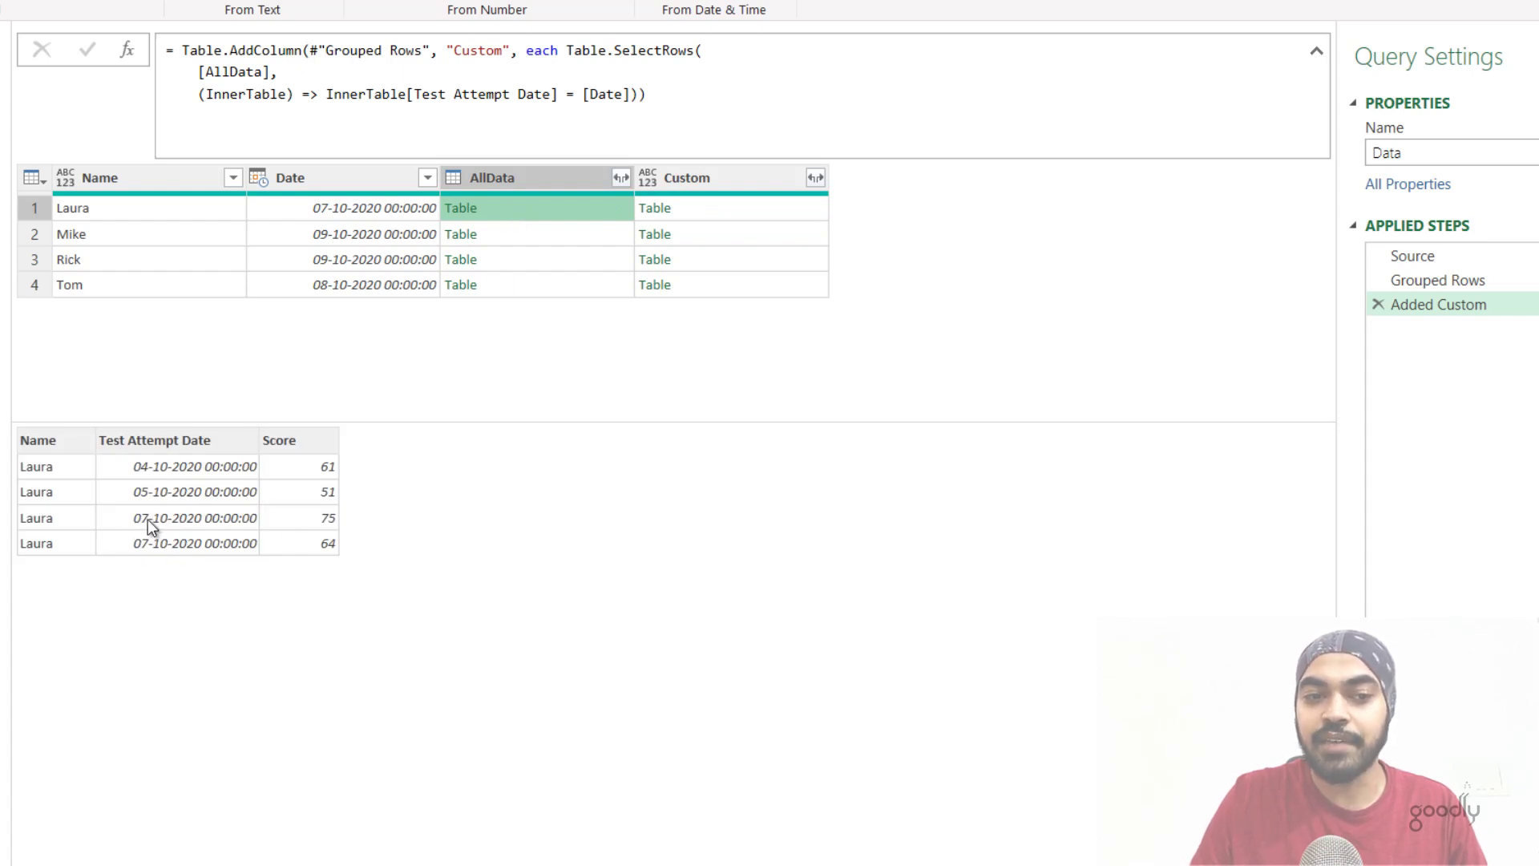
pyautogui.click(708, 209)
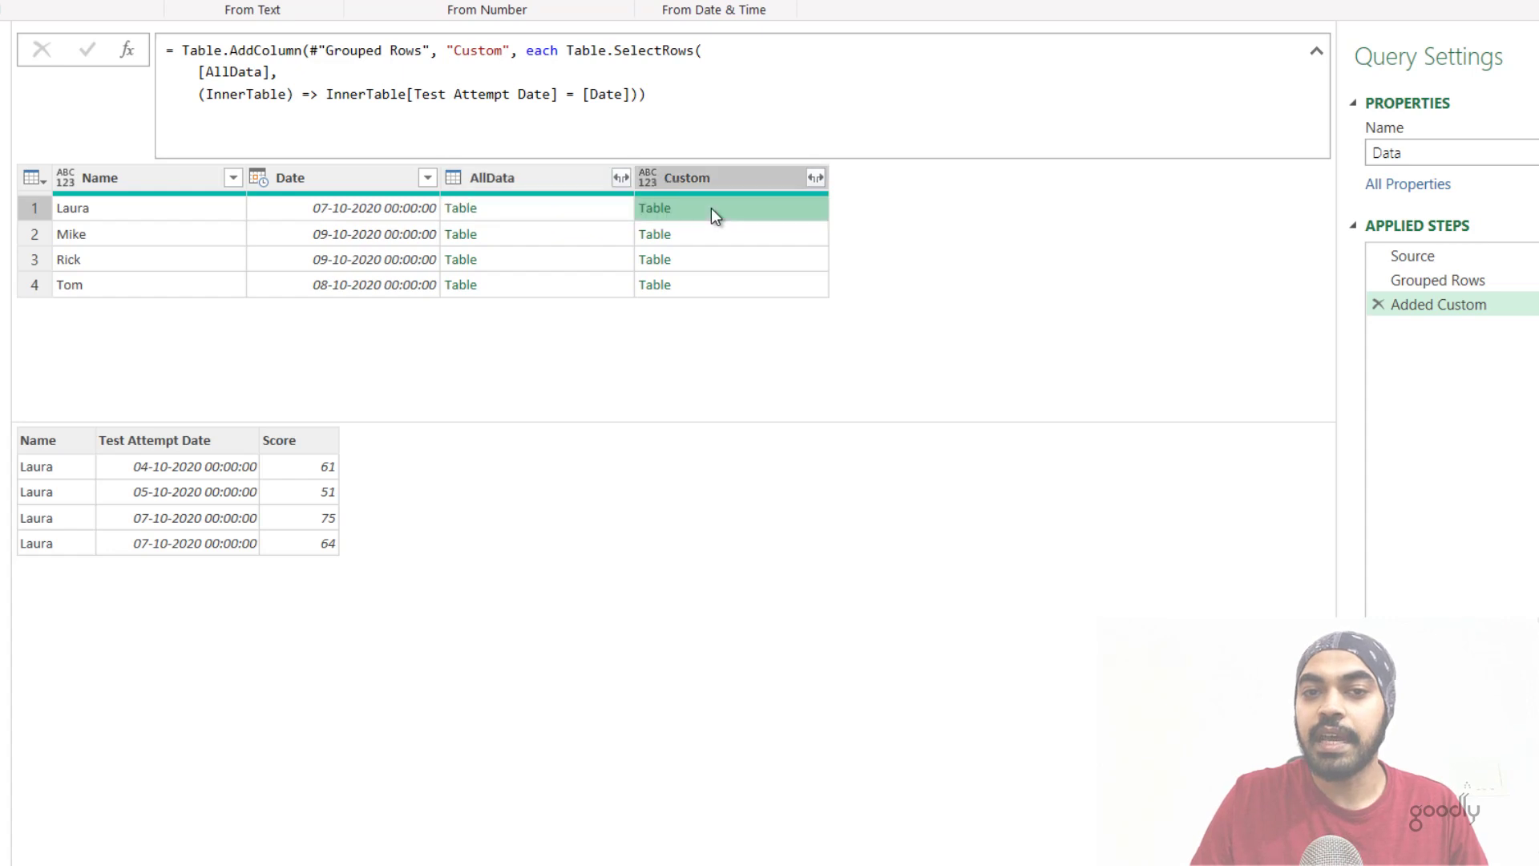
pyautogui.click(786, 290)
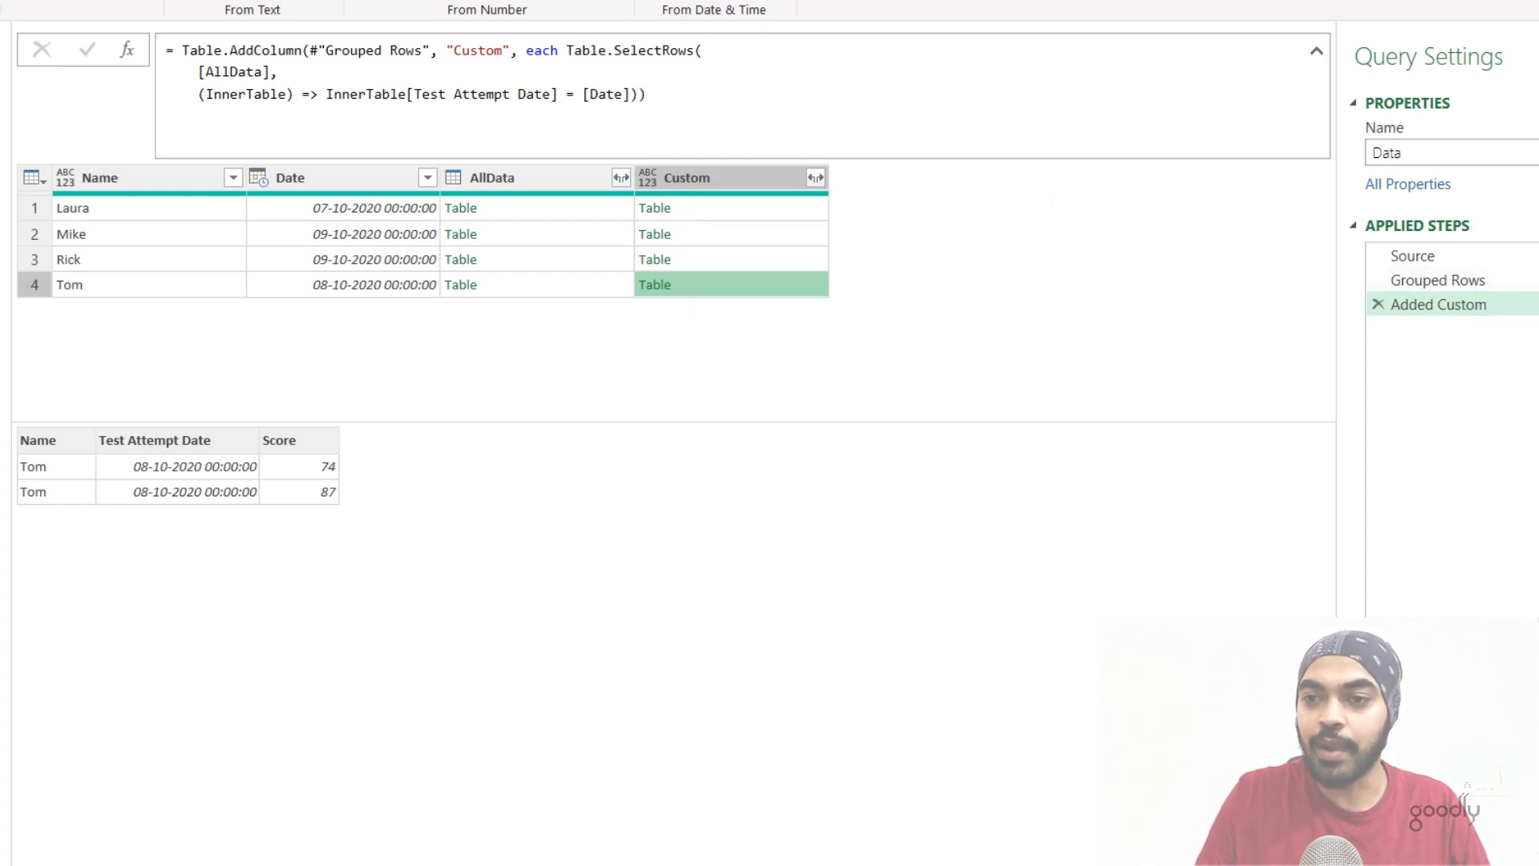
# Step: Edit the Added Custom step to append [Score] on a new line after the Table.SelectRows expression, and apply it
pyautogui.doubleClick(1440, 305)
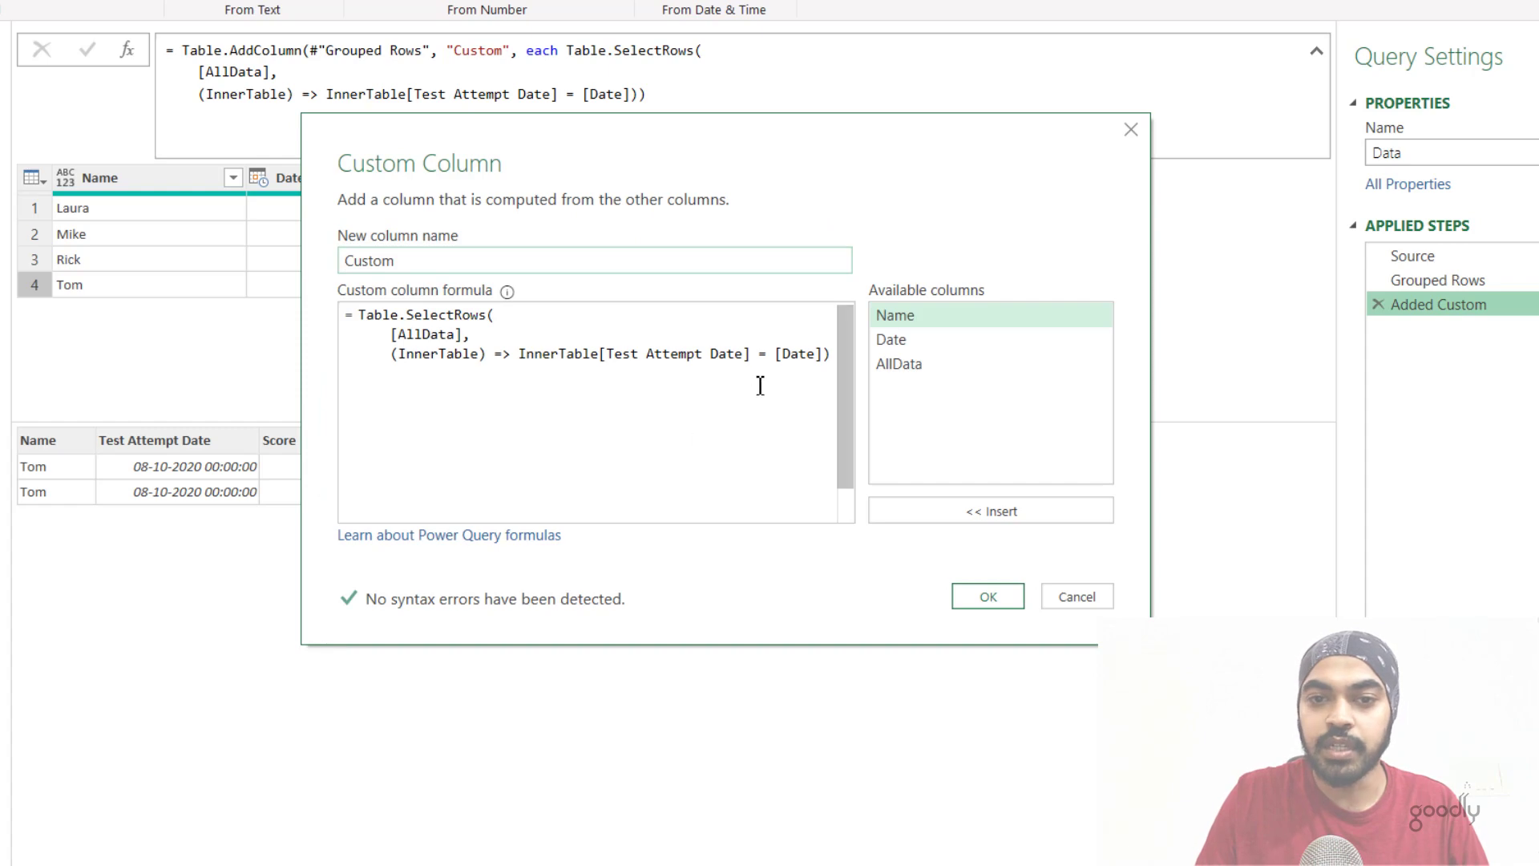
pyautogui.moveTo(839, 353); pyautogui.dragTo(210, 306)
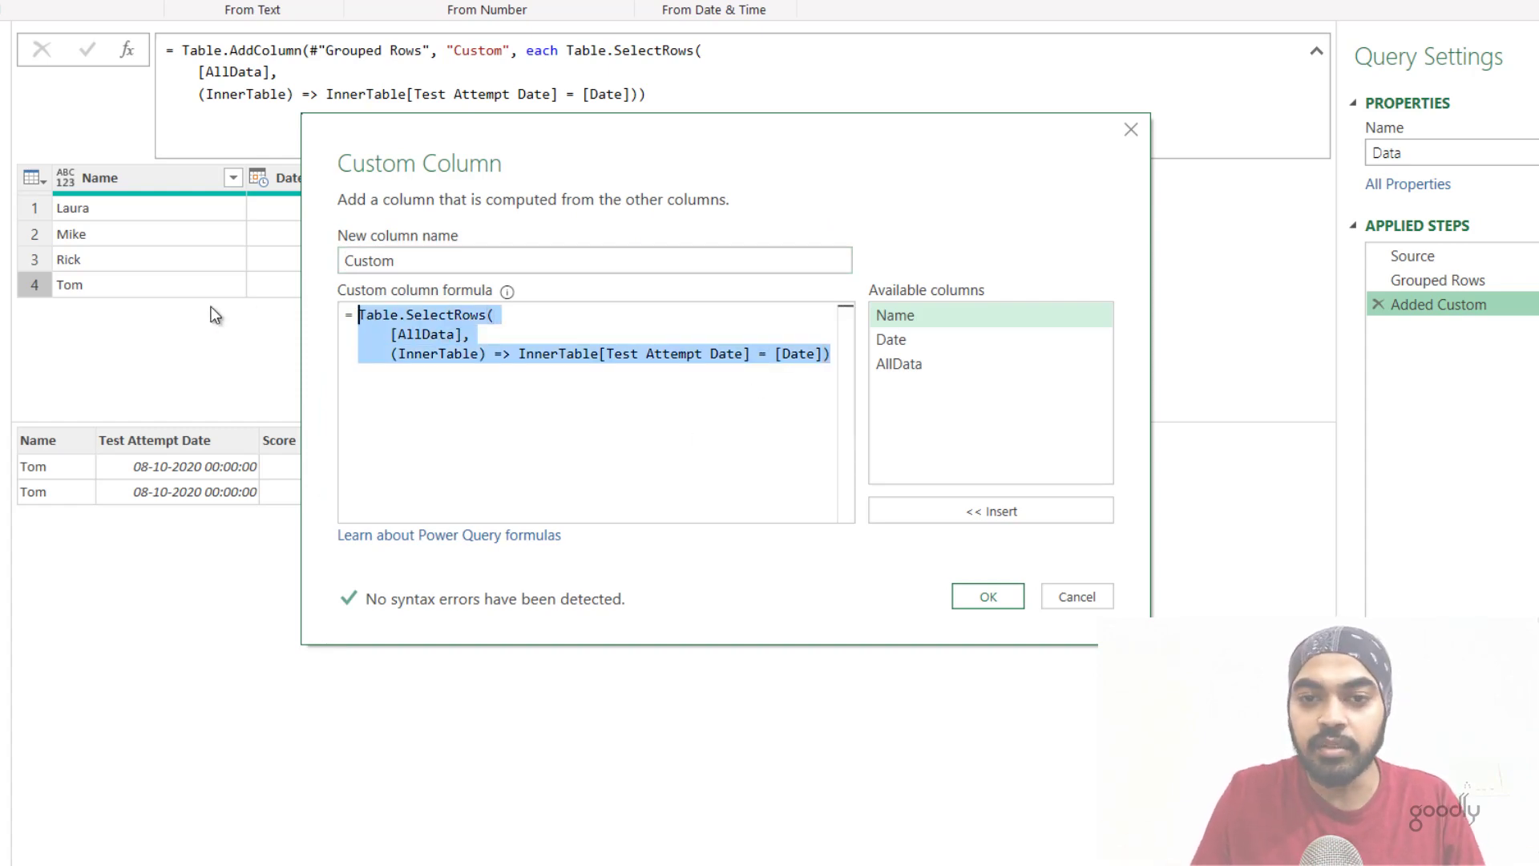
pyautogui.press('Right')
pyautogui.press('Return')
pyautogui.write('[')
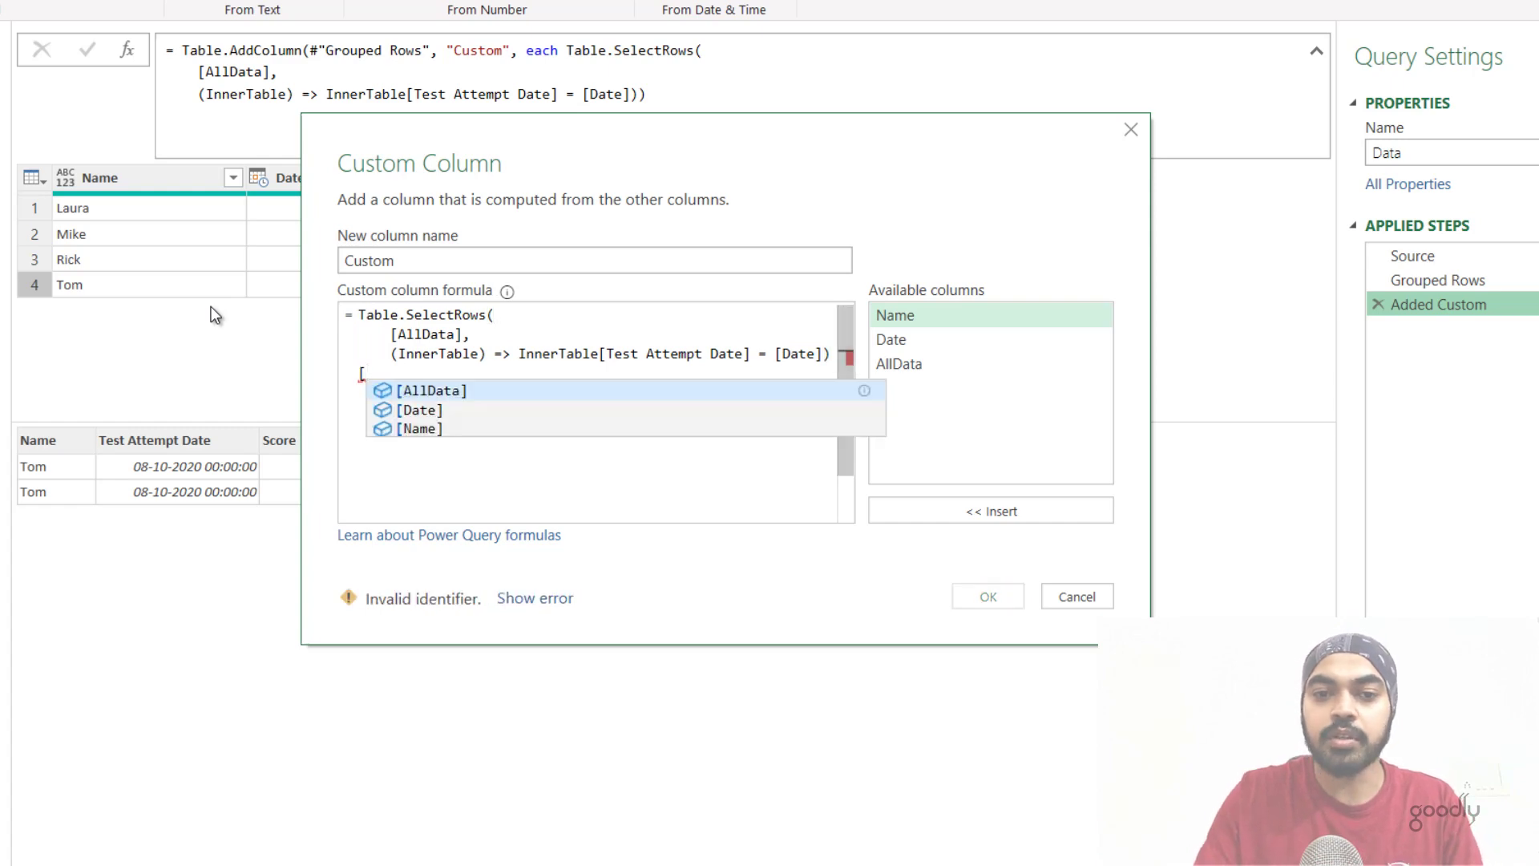
pyautogui.write('Sc')
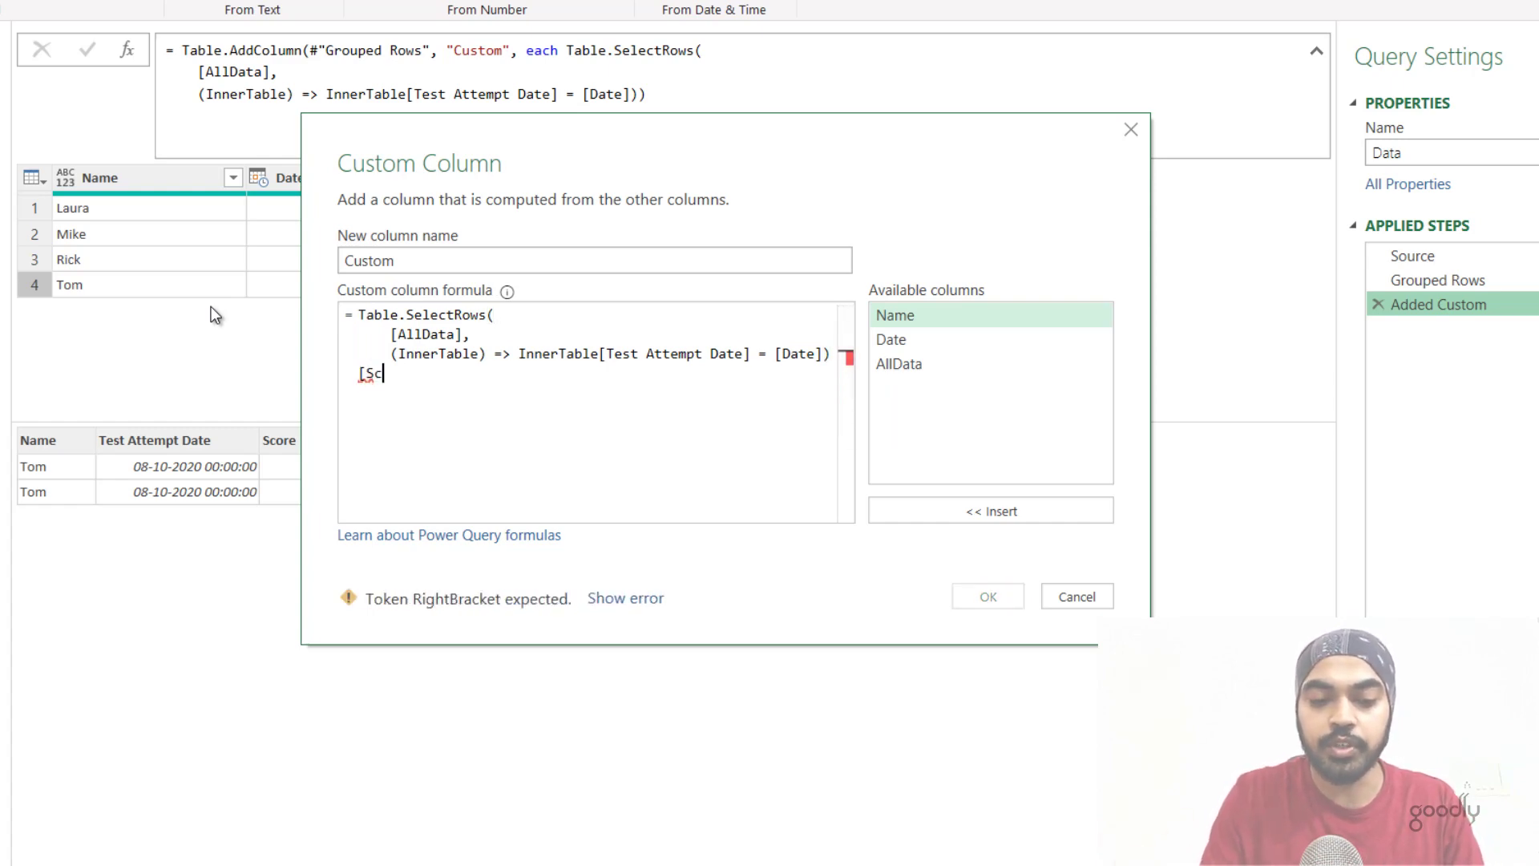
pyautogui.write('ore]')
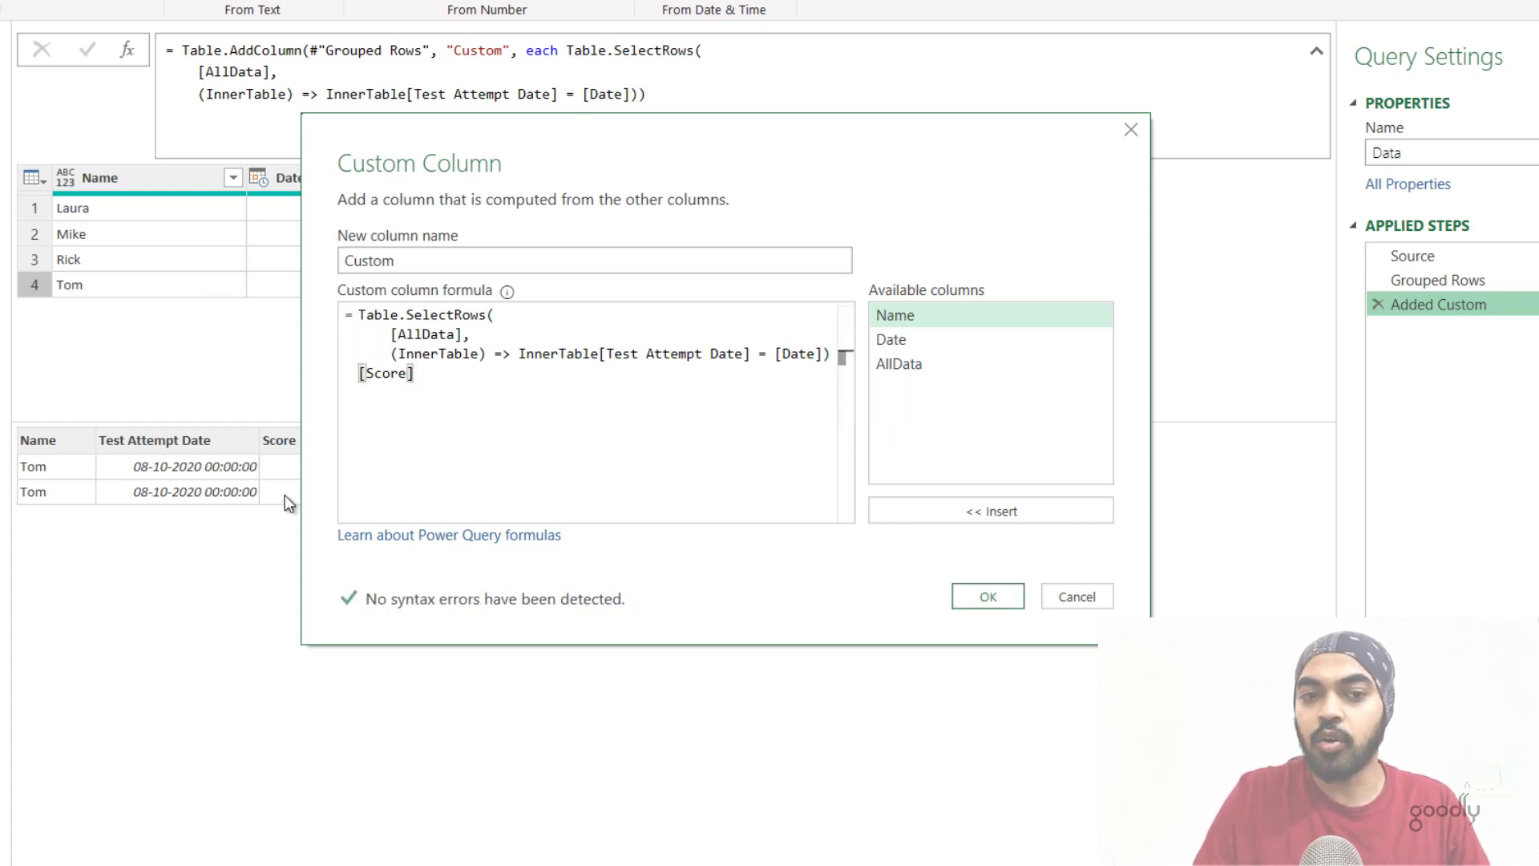
pyautogui.click(981, 598)
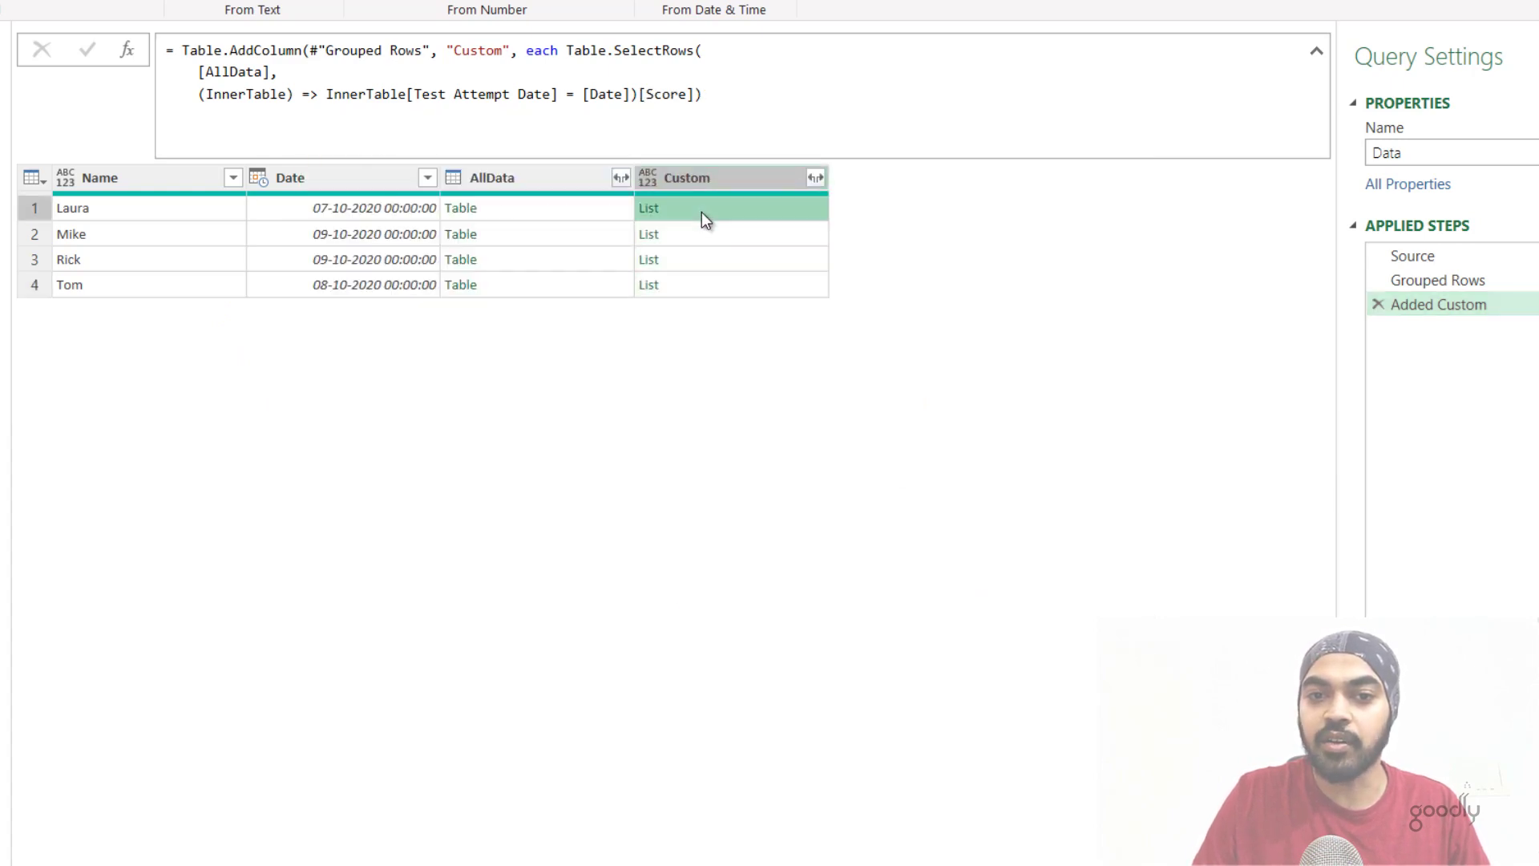
# Step: Preview the first row's score list, expand the Custom column to new rows and remove the AllData column
pyautogui.click(701, 210)
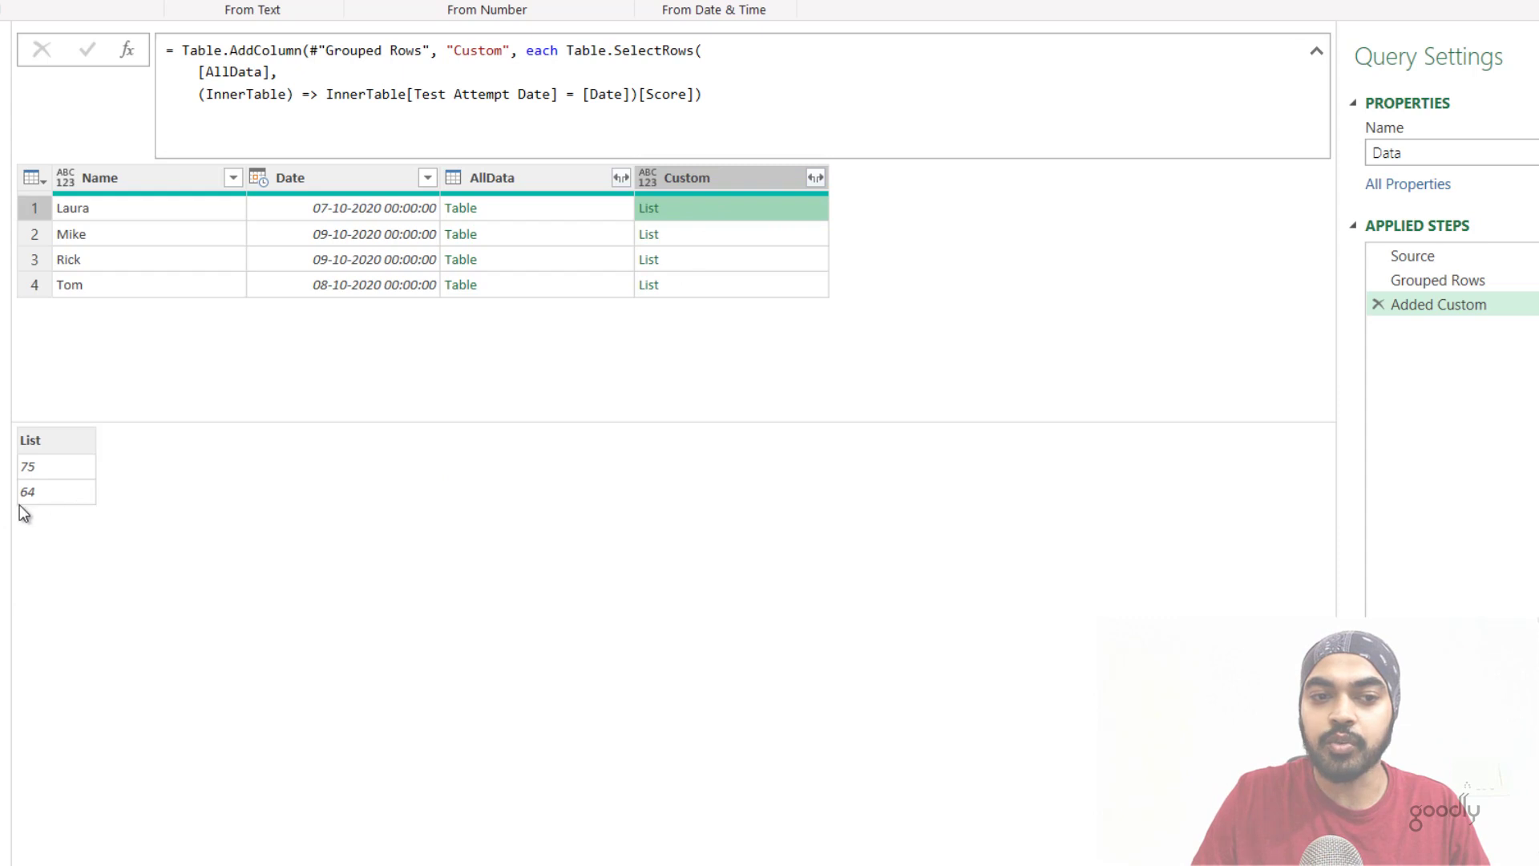
pyautogui.click(815, 177)
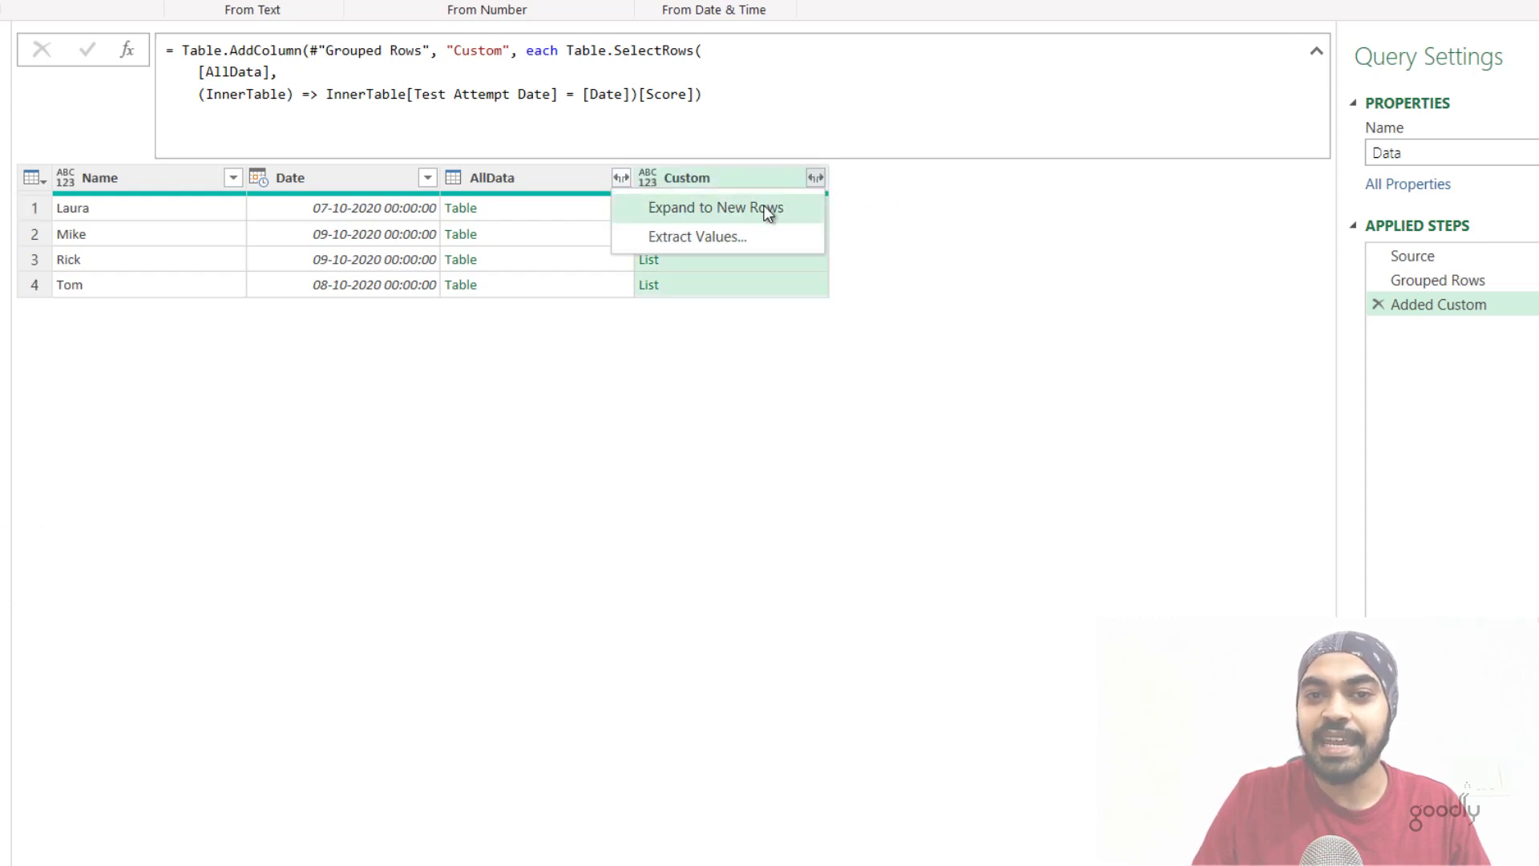
pyautogui.click(716, 206)
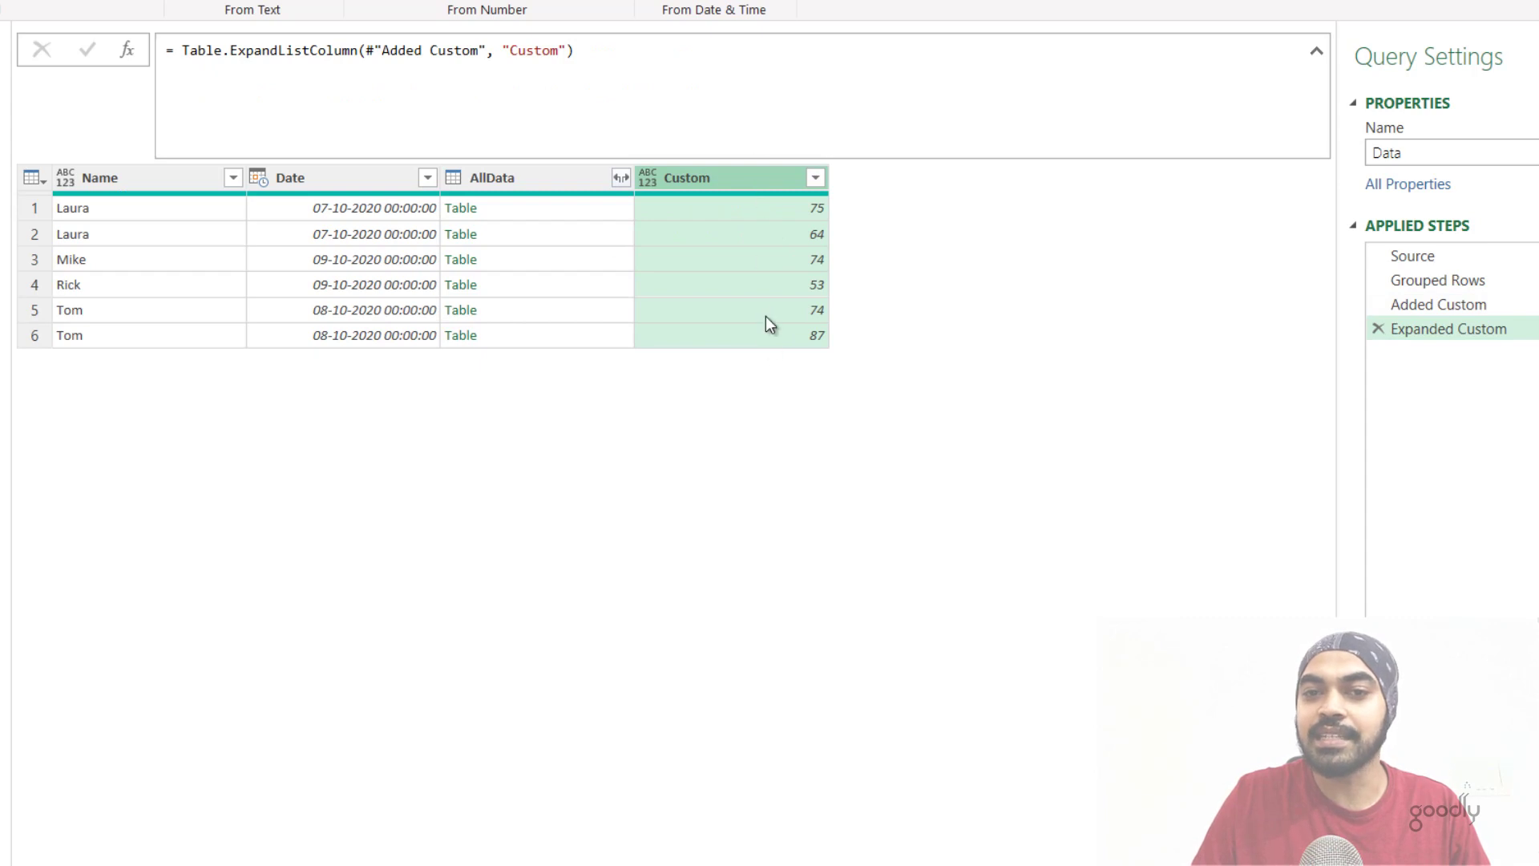
pyautogui.click(518, 183)
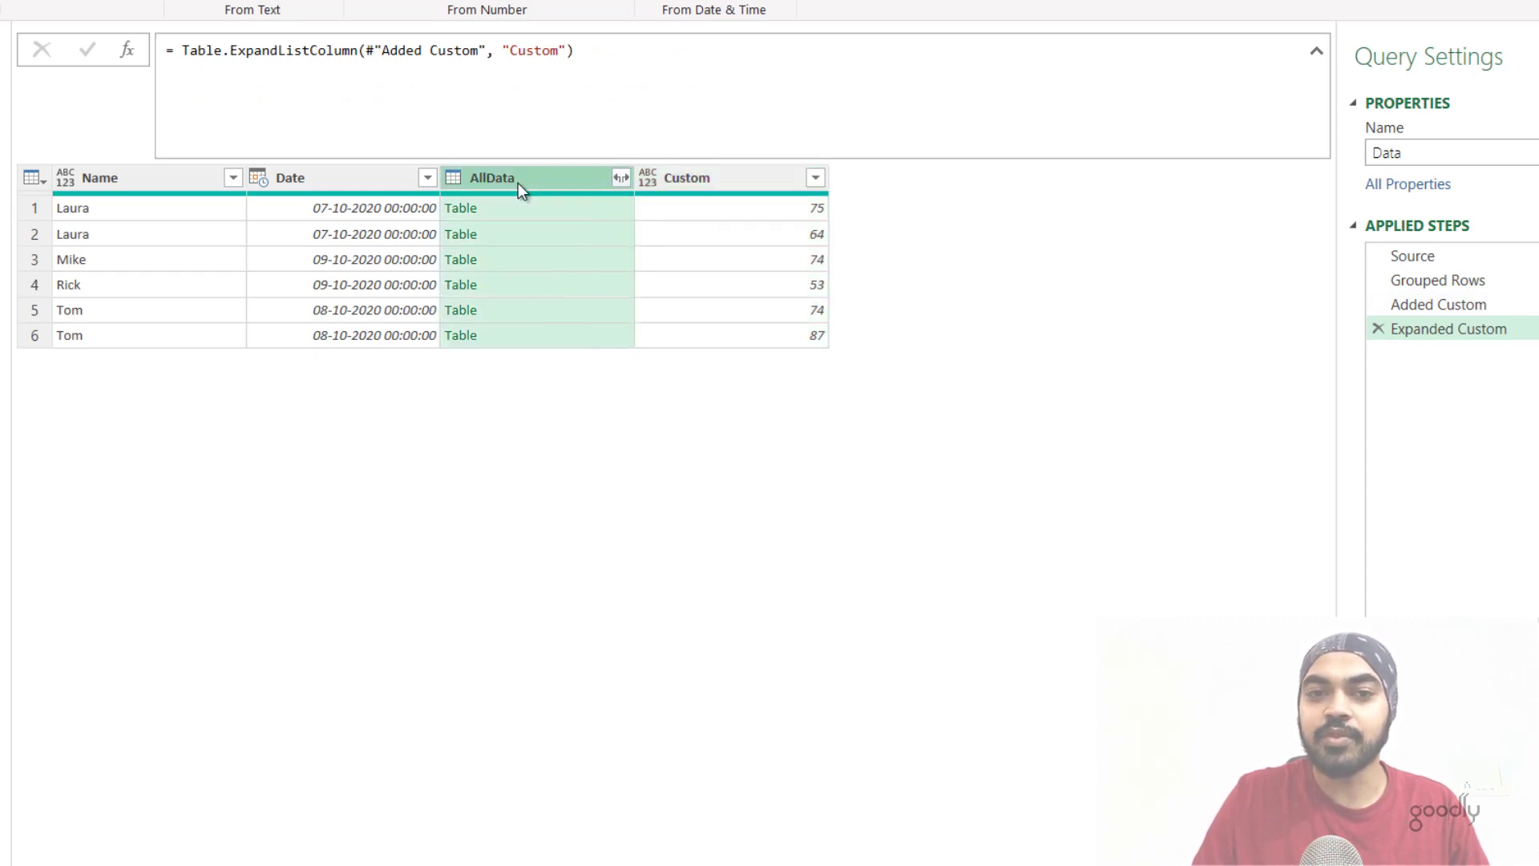
pyautogui.press('Delete')
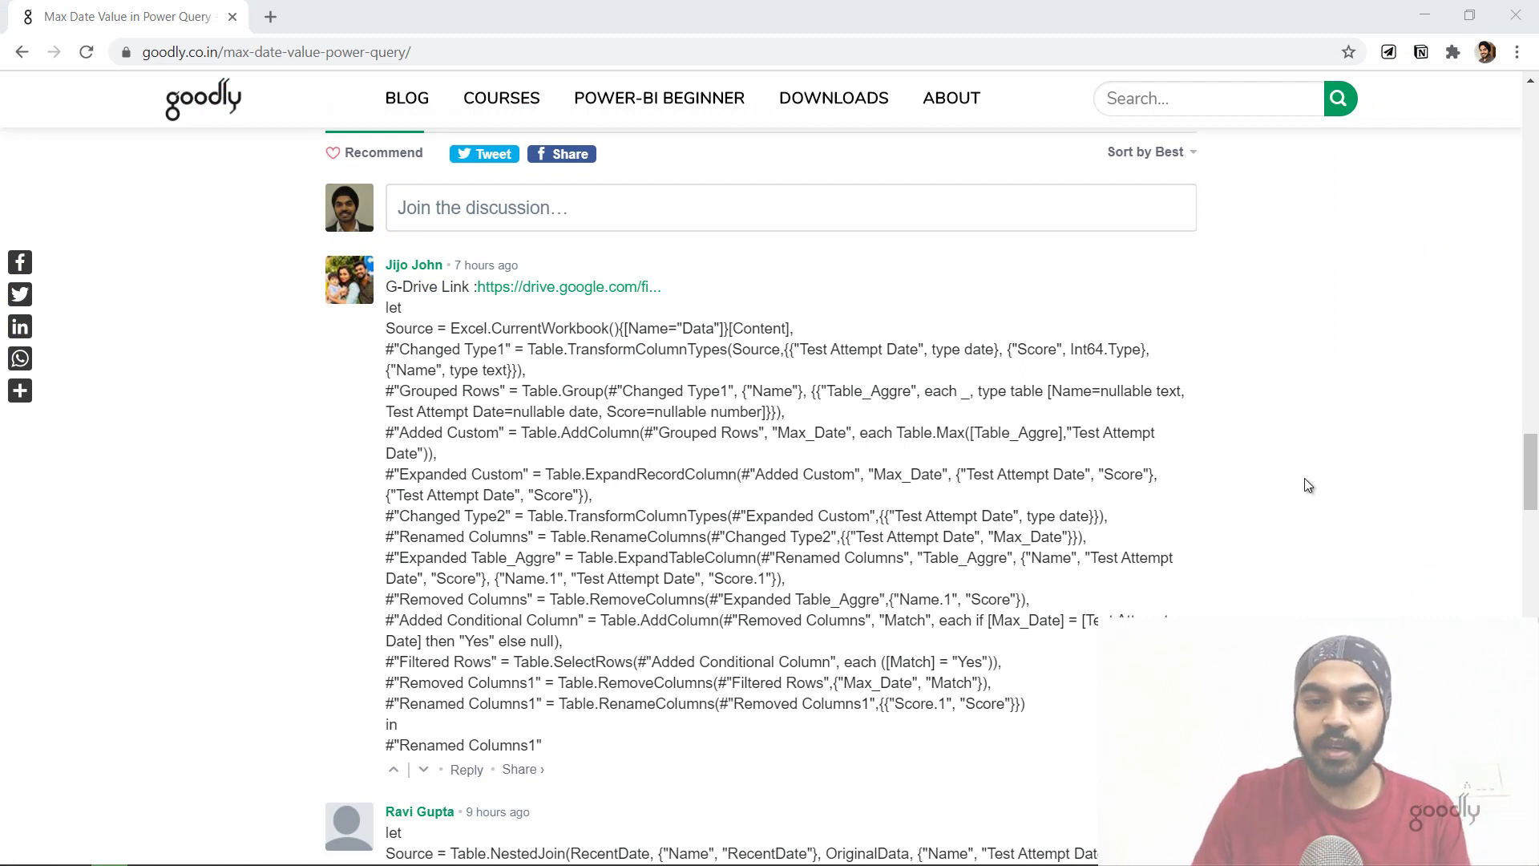
# Step: In the browser, review the posted solutions in the comments and the problem description on the goodly.co.in max-date-value-power-query page
pyautogui.scroll(-10, 1305, 485)
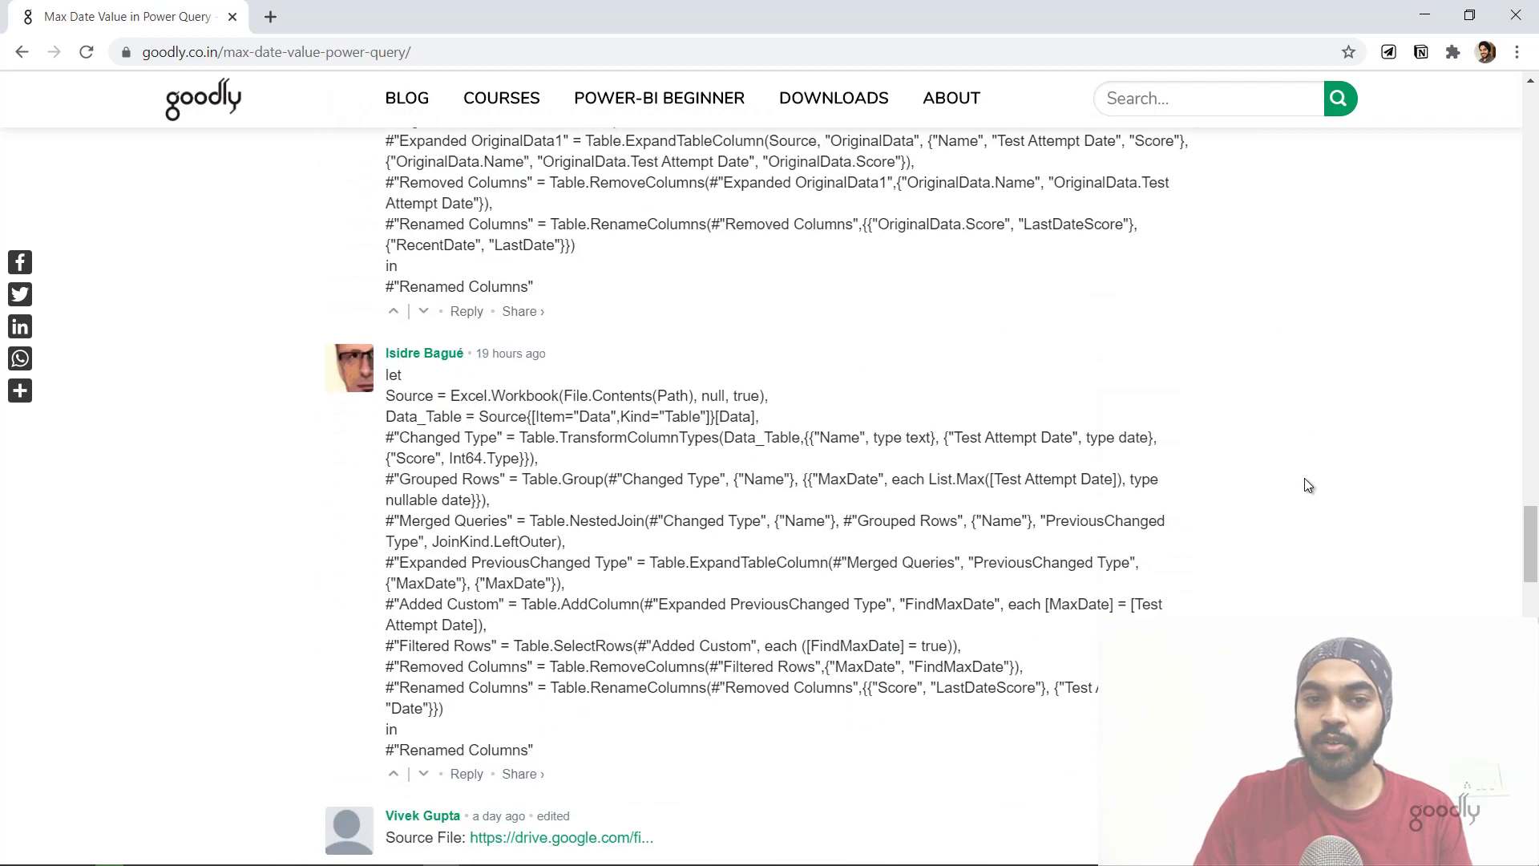
pyautogui.scroll(-1, 1305, 485)
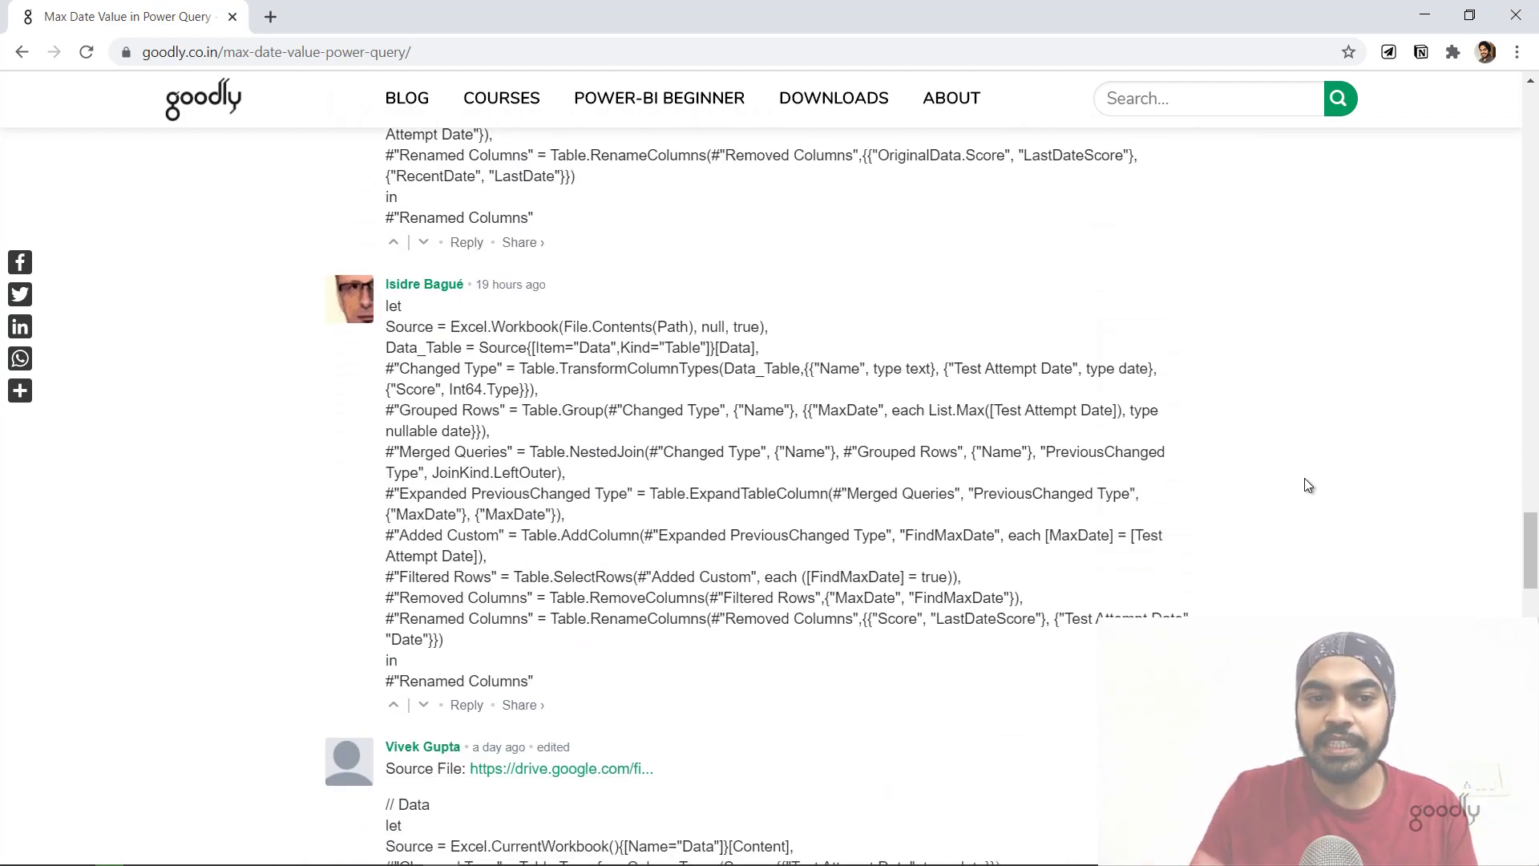
pyautogui.scroll(-3, 1304, 479)
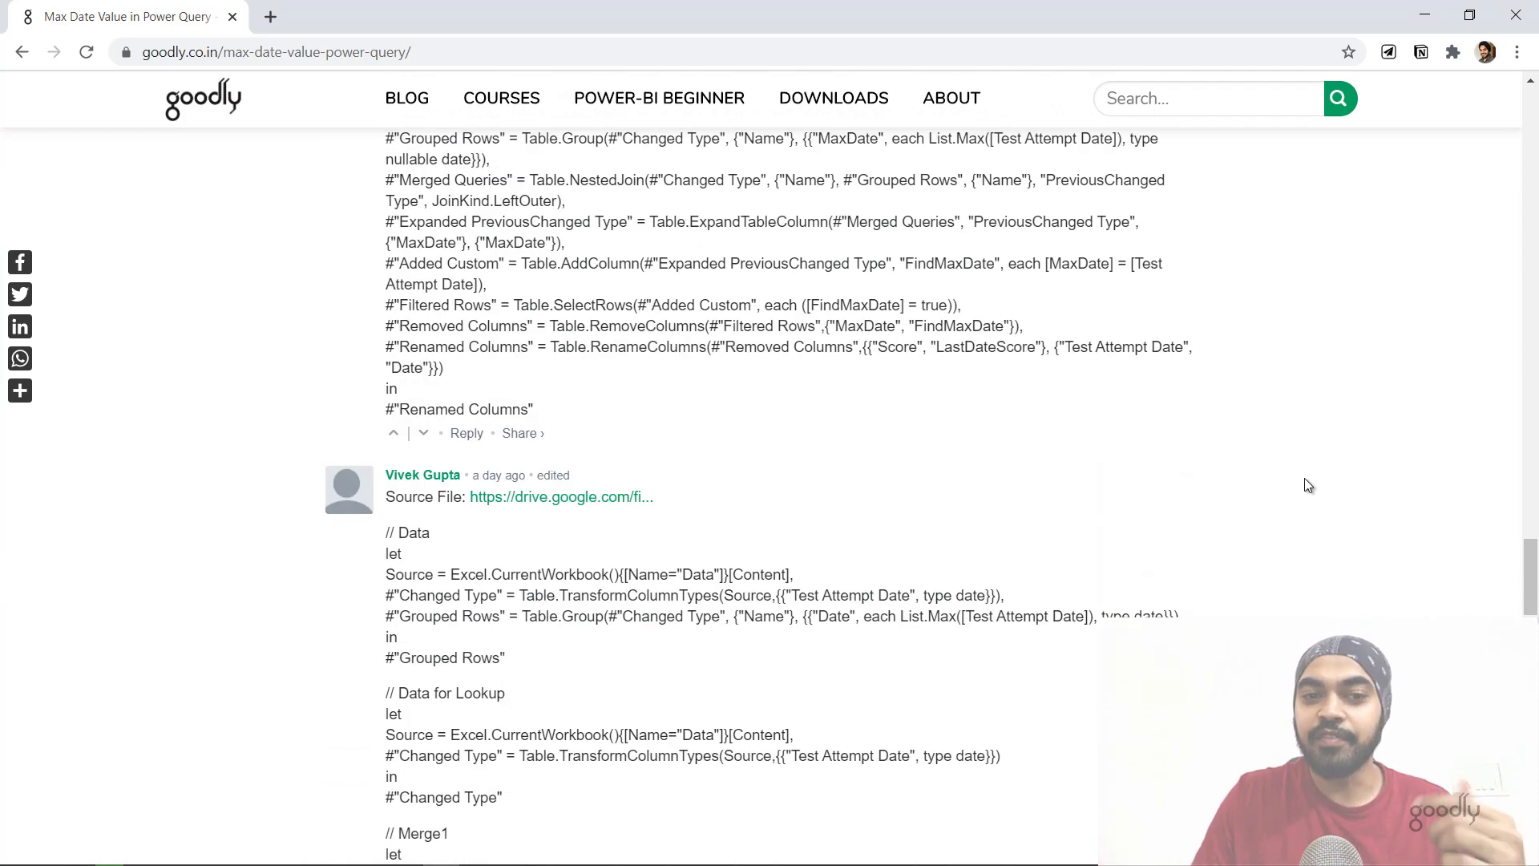
pyautogui.scroll(-15, 1304, 479)
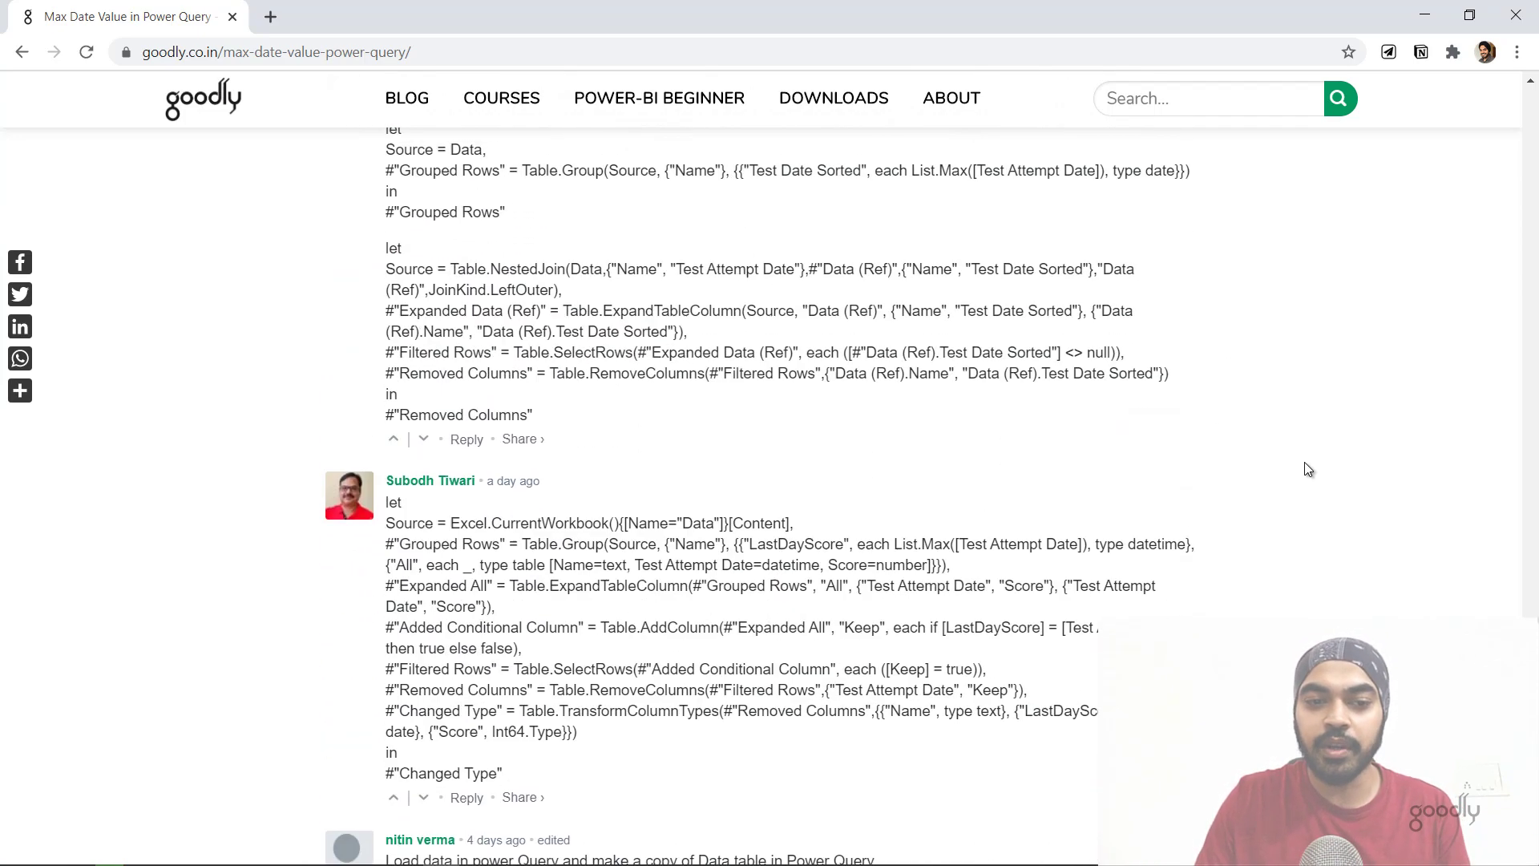
pyautogui.scroll(-10, 1304, 469)
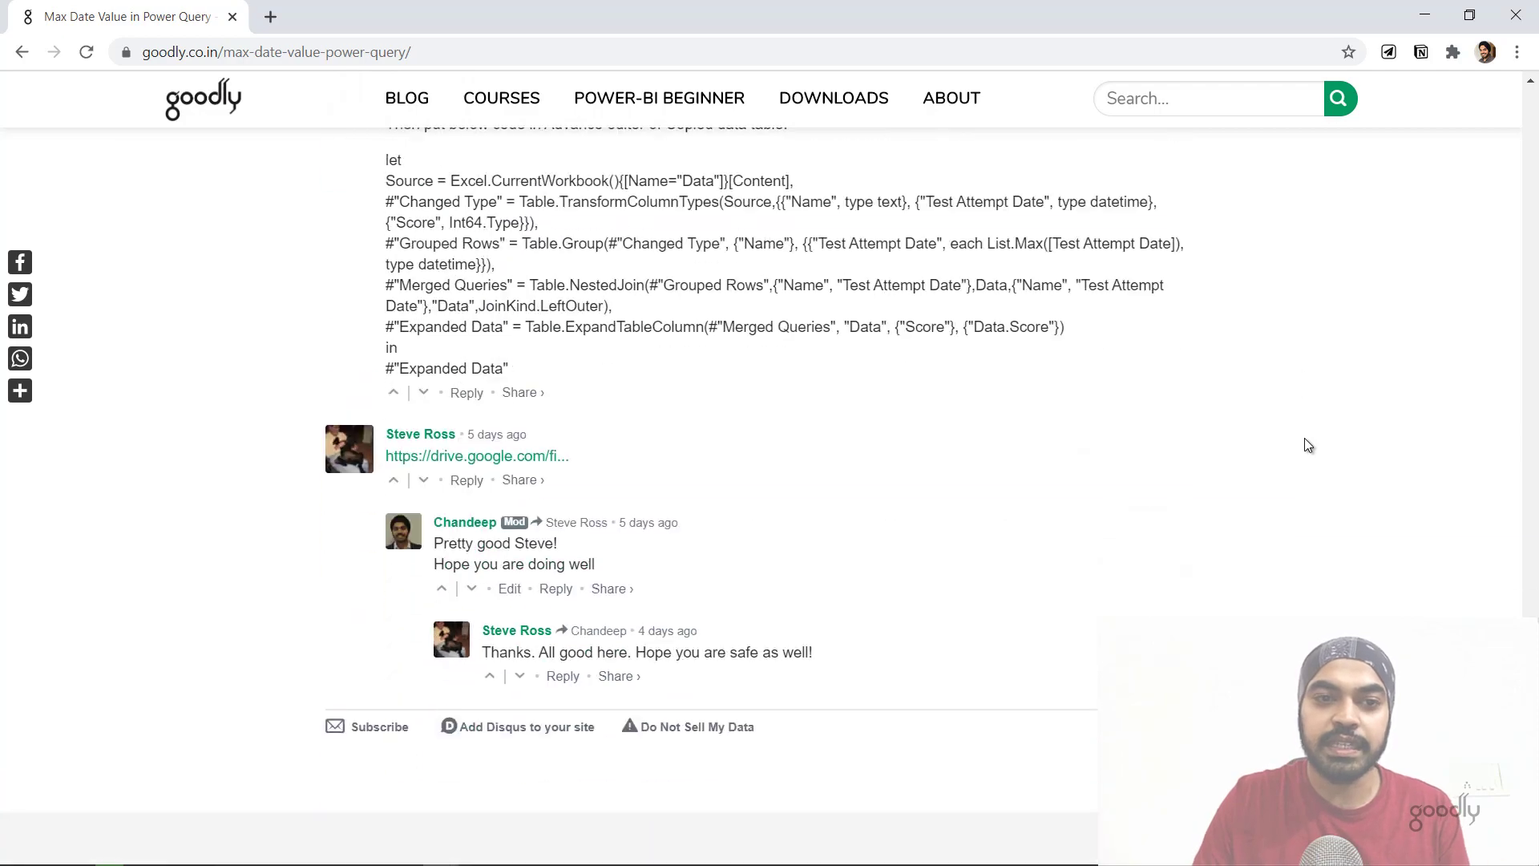
pyautogui.scroll(8, 1306, 446)
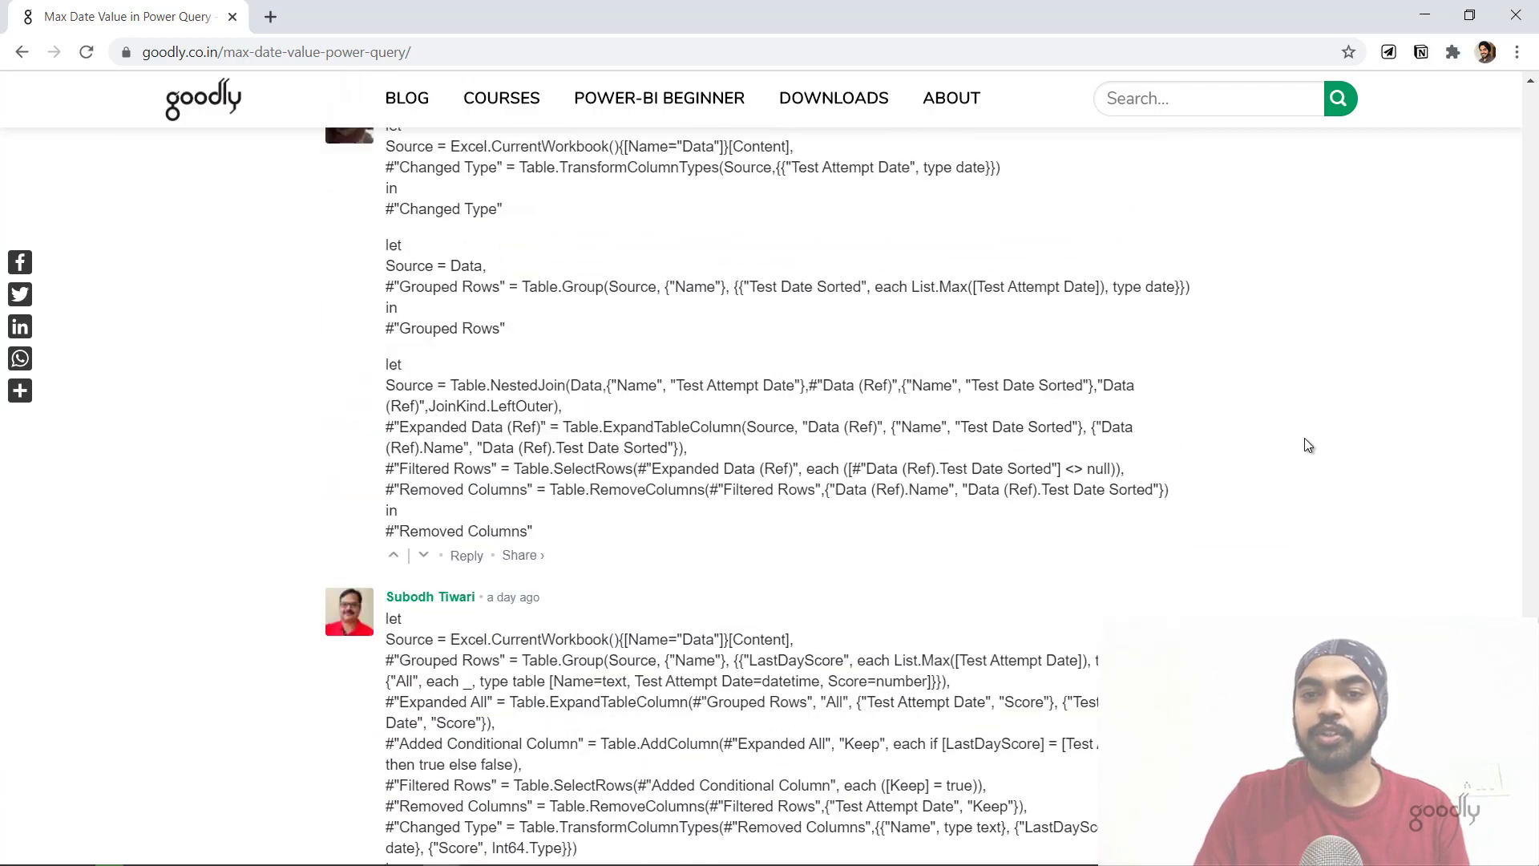
pyautogui.scroll(20, 1305, 446)
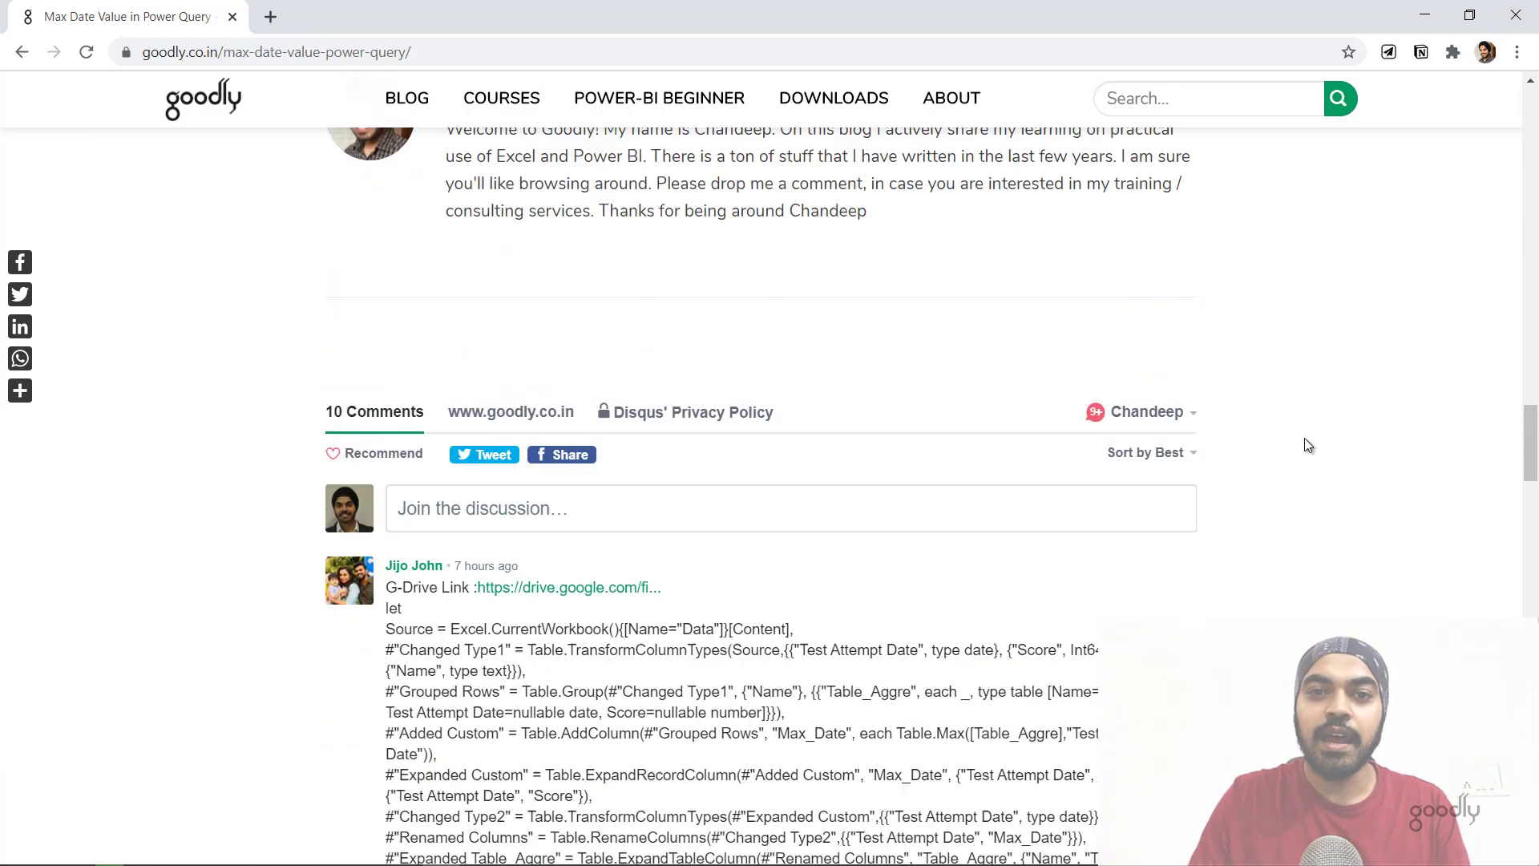
pyautogui.scroll(15, 1305, 446)
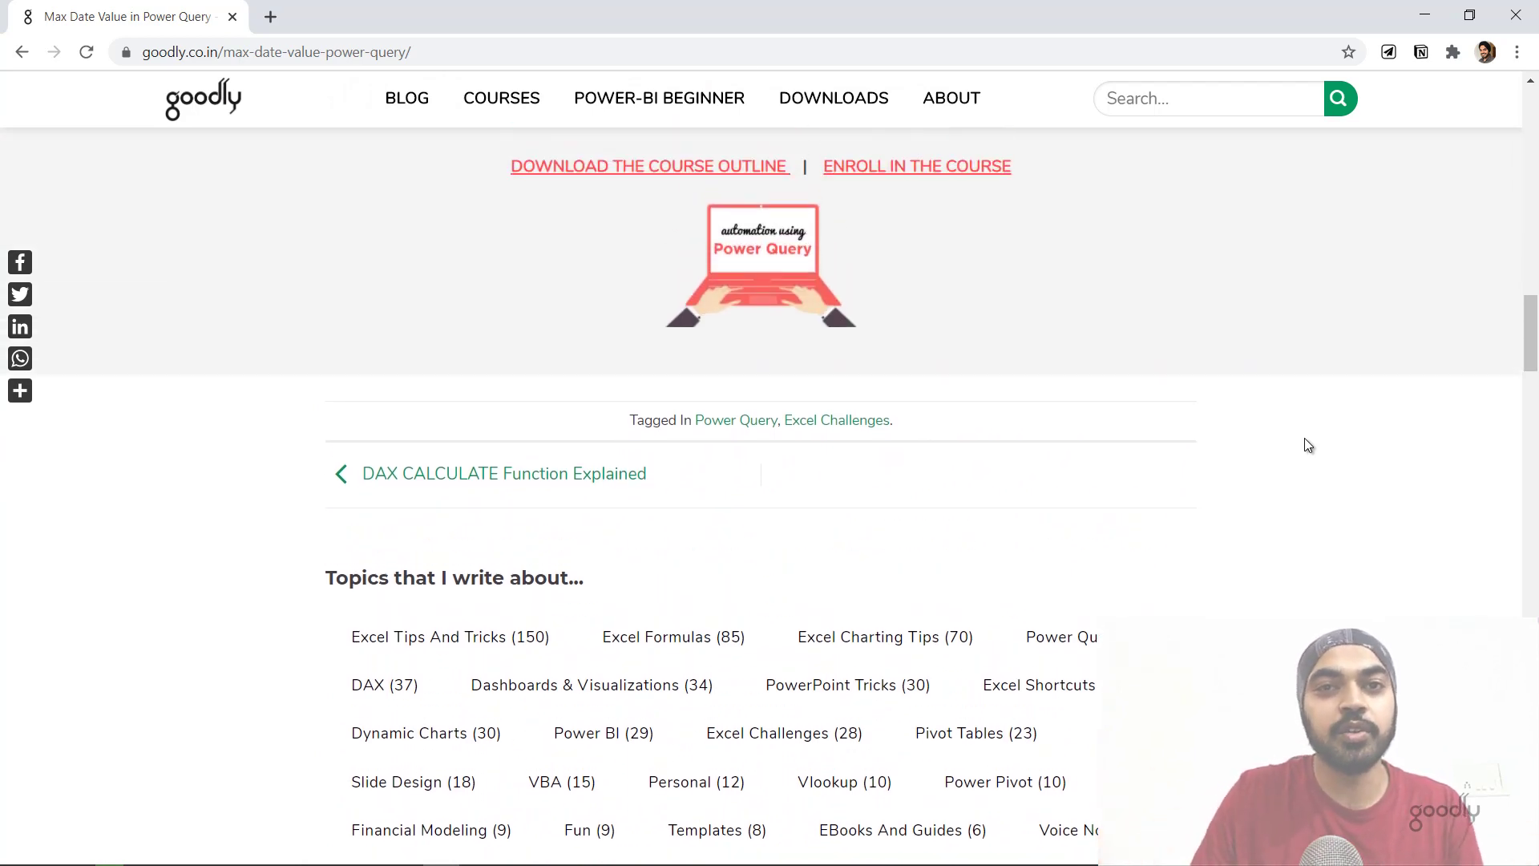
pyautogui.scroll(15, 1308, 446)
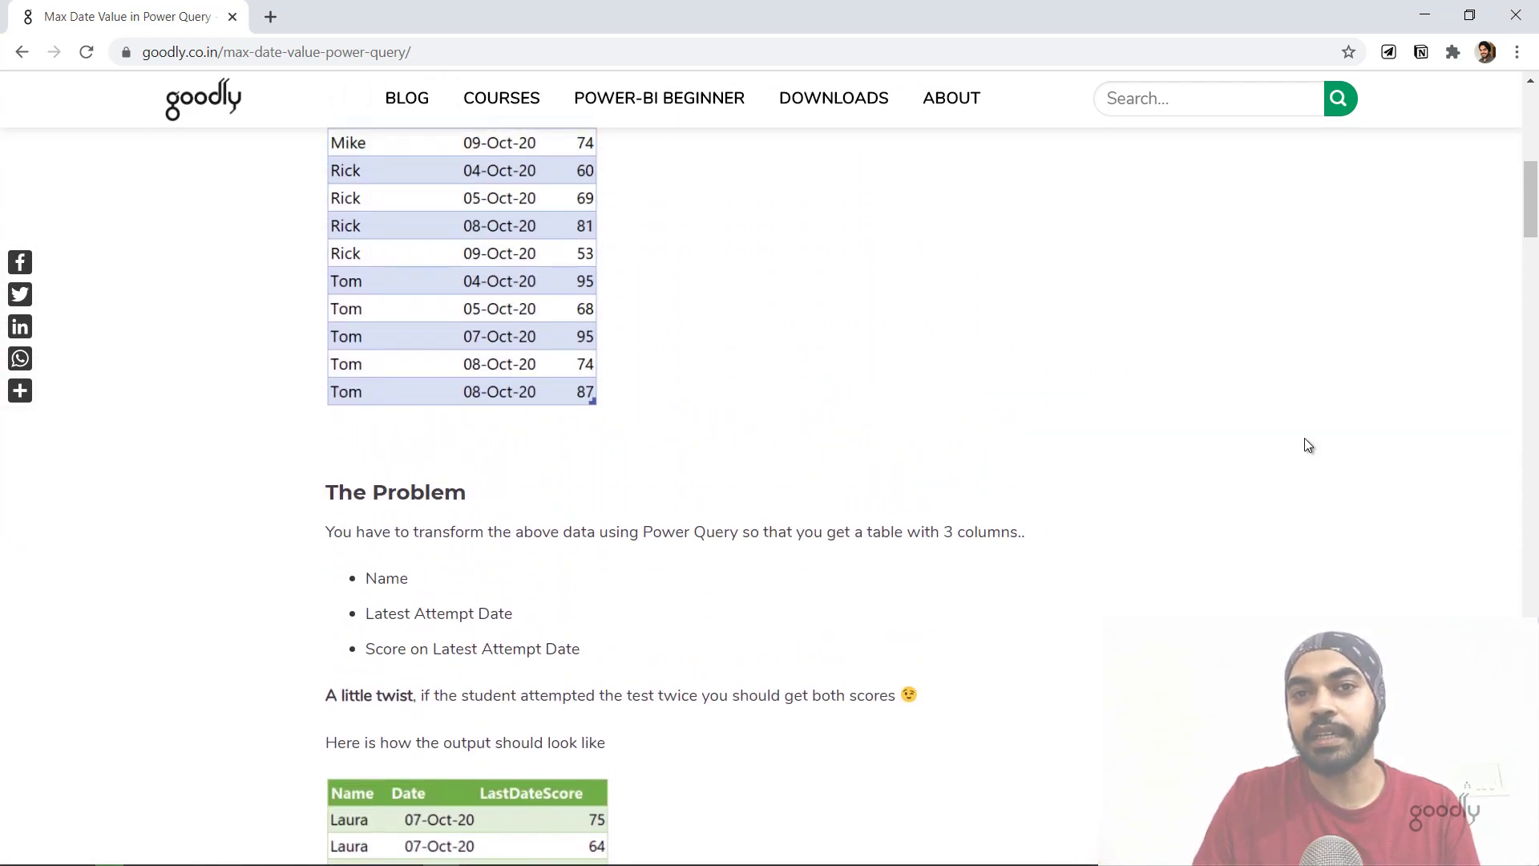
pyautogui.scroll(1, 1308, 446)
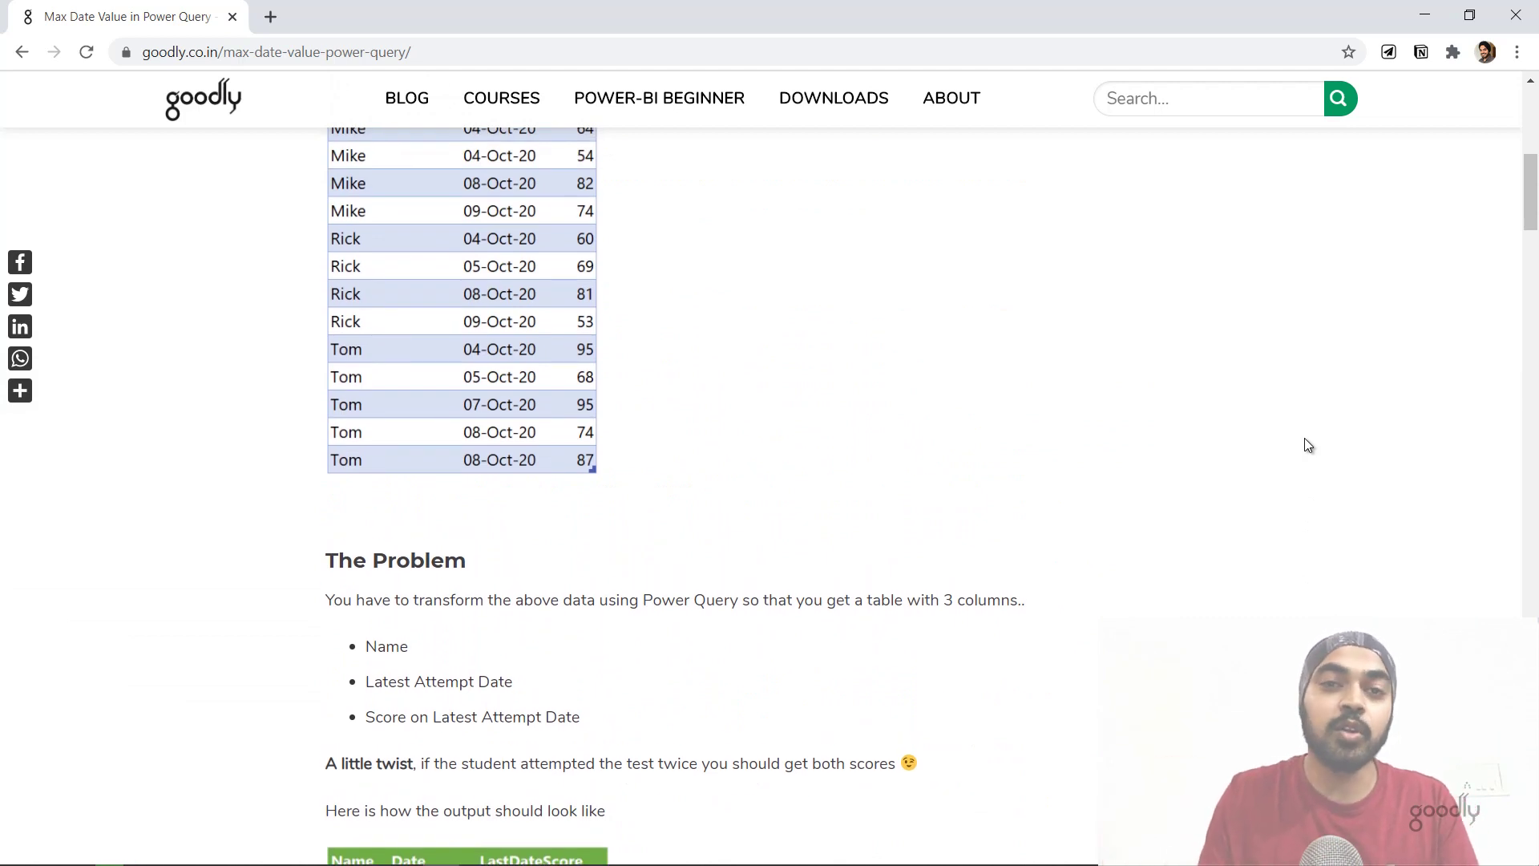